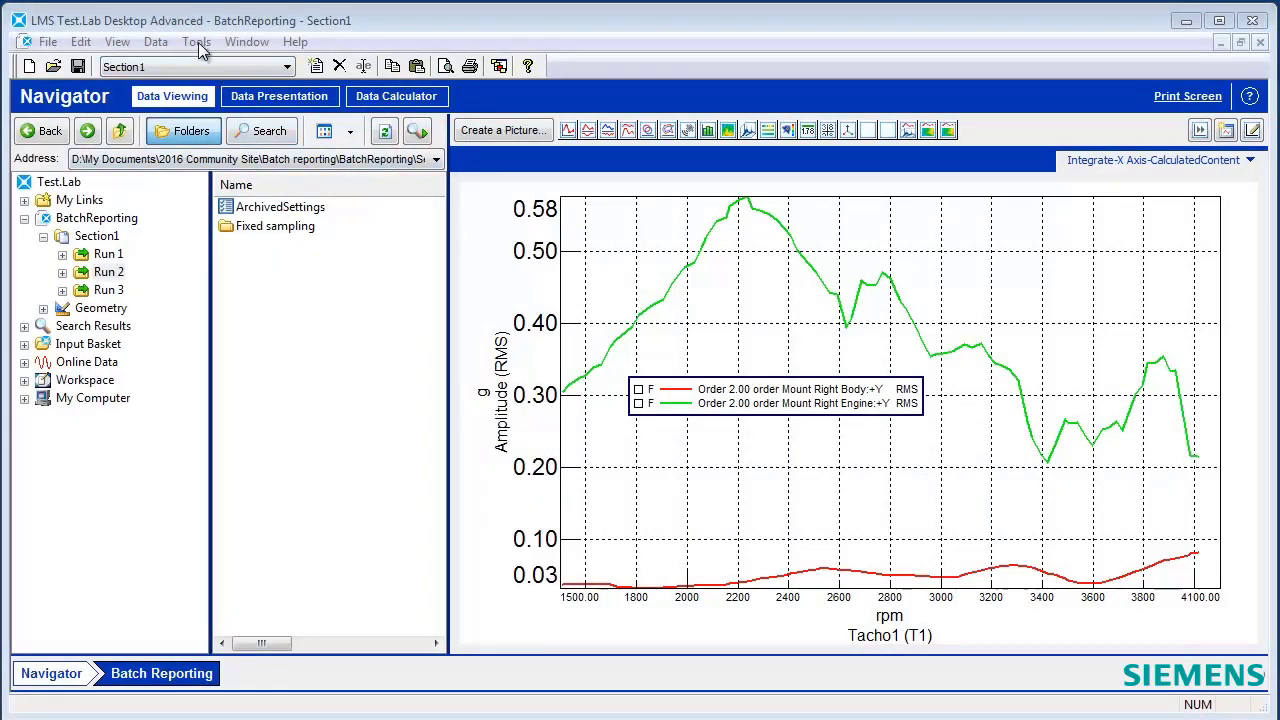
# Step: Enable the Batch Reporting add-in under Tools > Add-ins
pyautogui.click(196, 42)
pyautogui.click(214, 66)
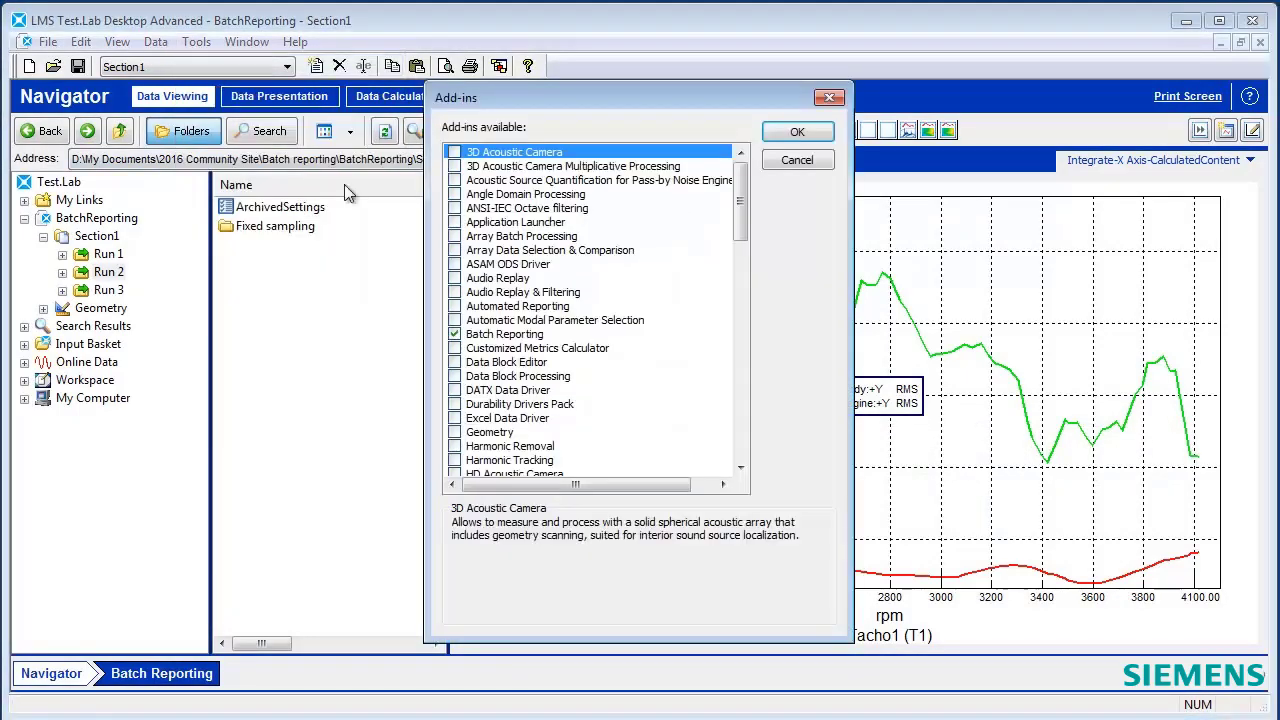
pyautogui.click(514, 336)
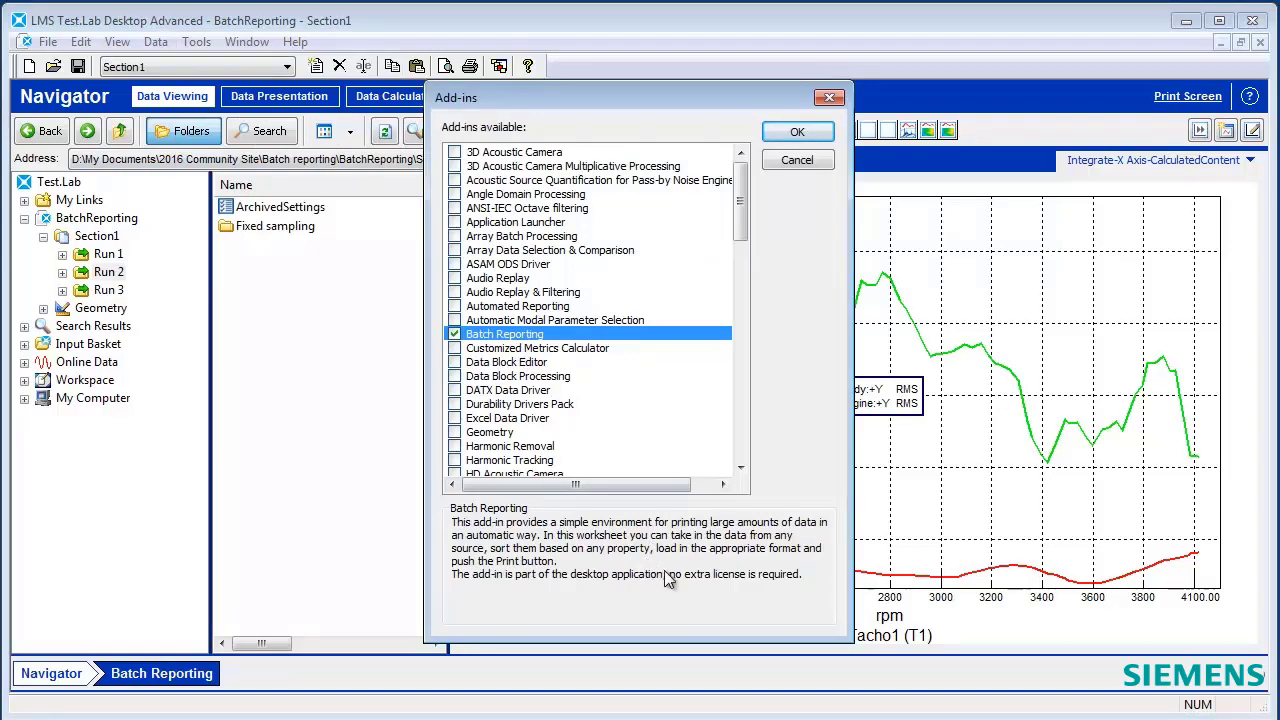
pyautogui.click(796, 160)
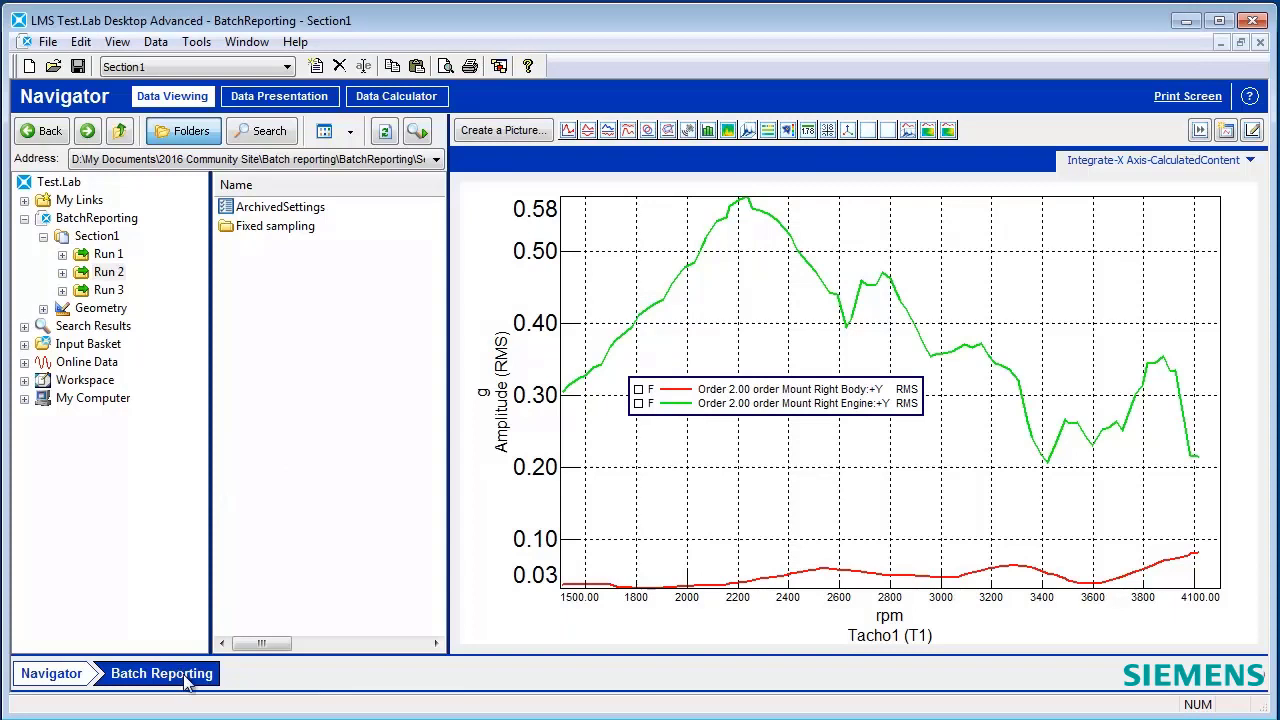
# Step: Add Run 2 to the Input Basket
pyautogui.rightClick(110, 256)
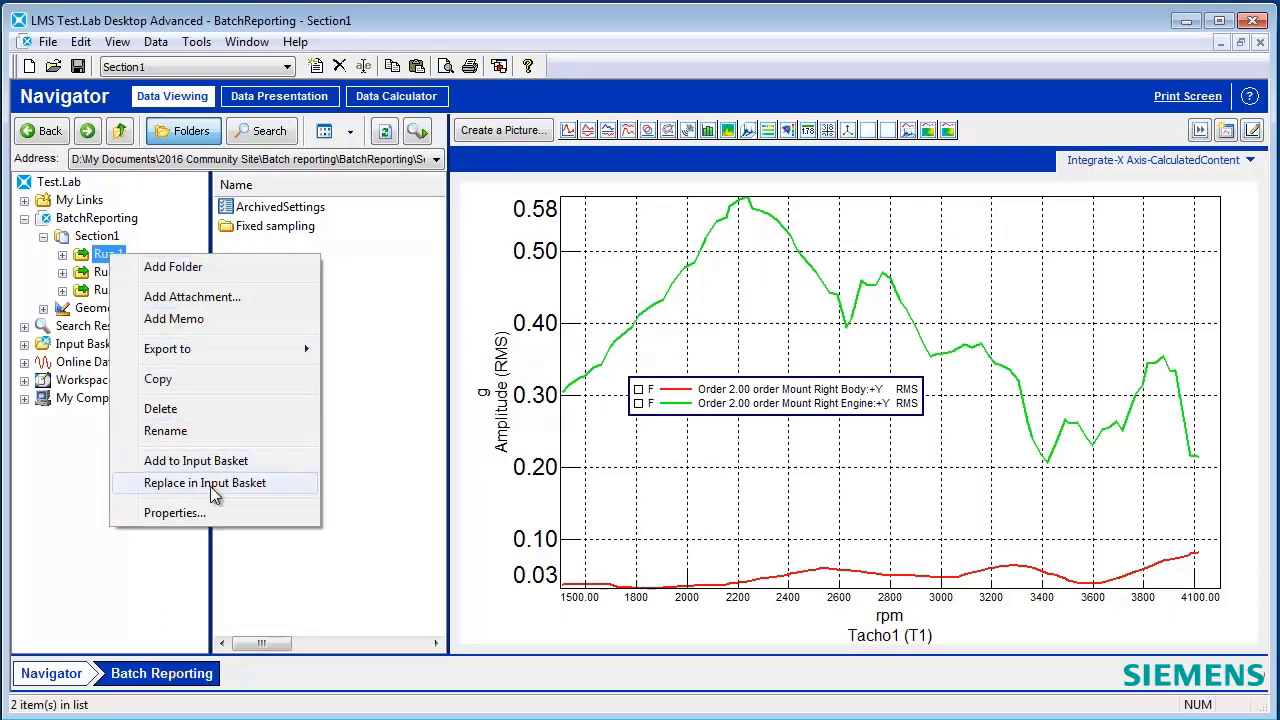
pyautogui.click(214, 484)
pyautogui.rightClick(104, 274)
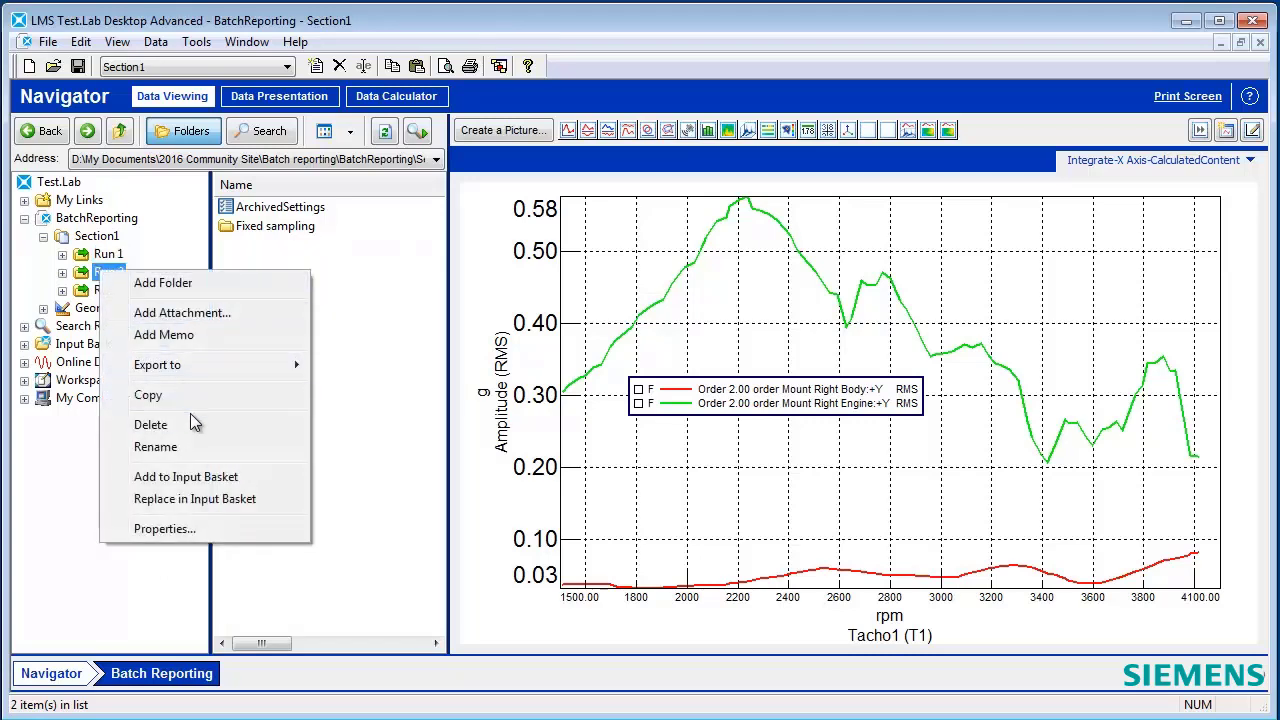
pyautogui.click(213, 478)
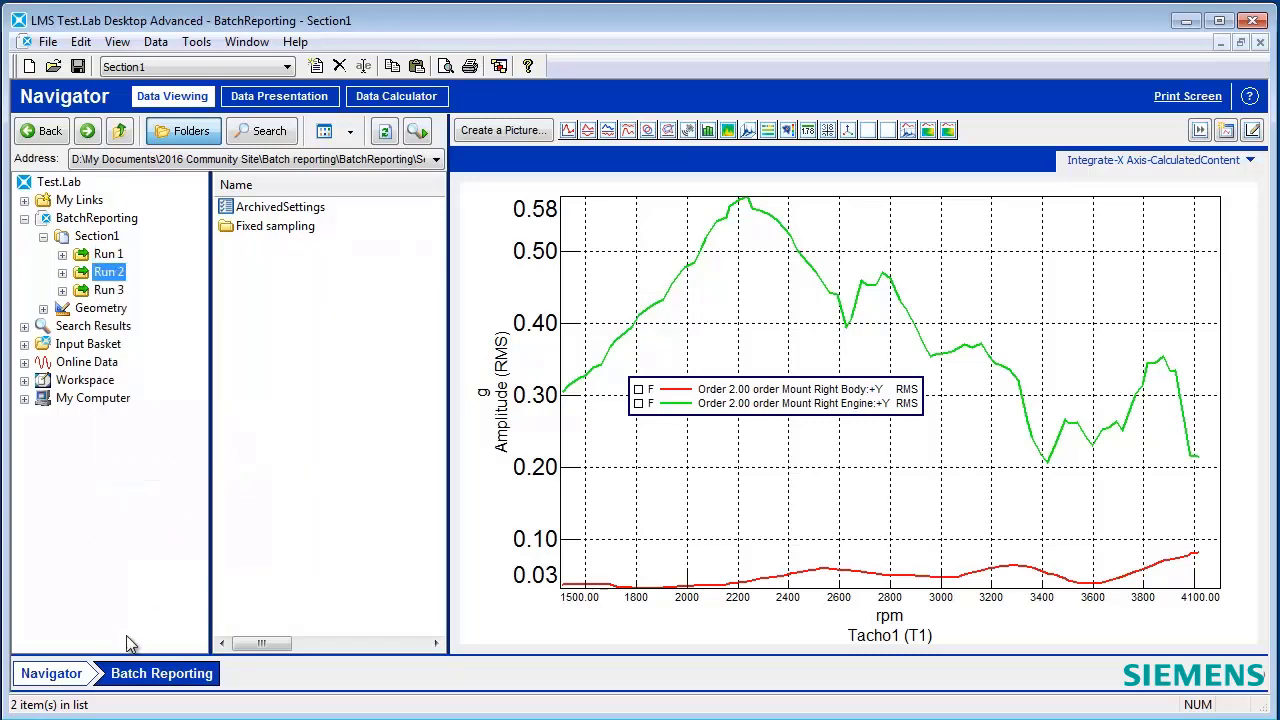
# Step: Load the Input Basket's 24 order items into the Batch Reporting list
pyautogui.click(180, 676)
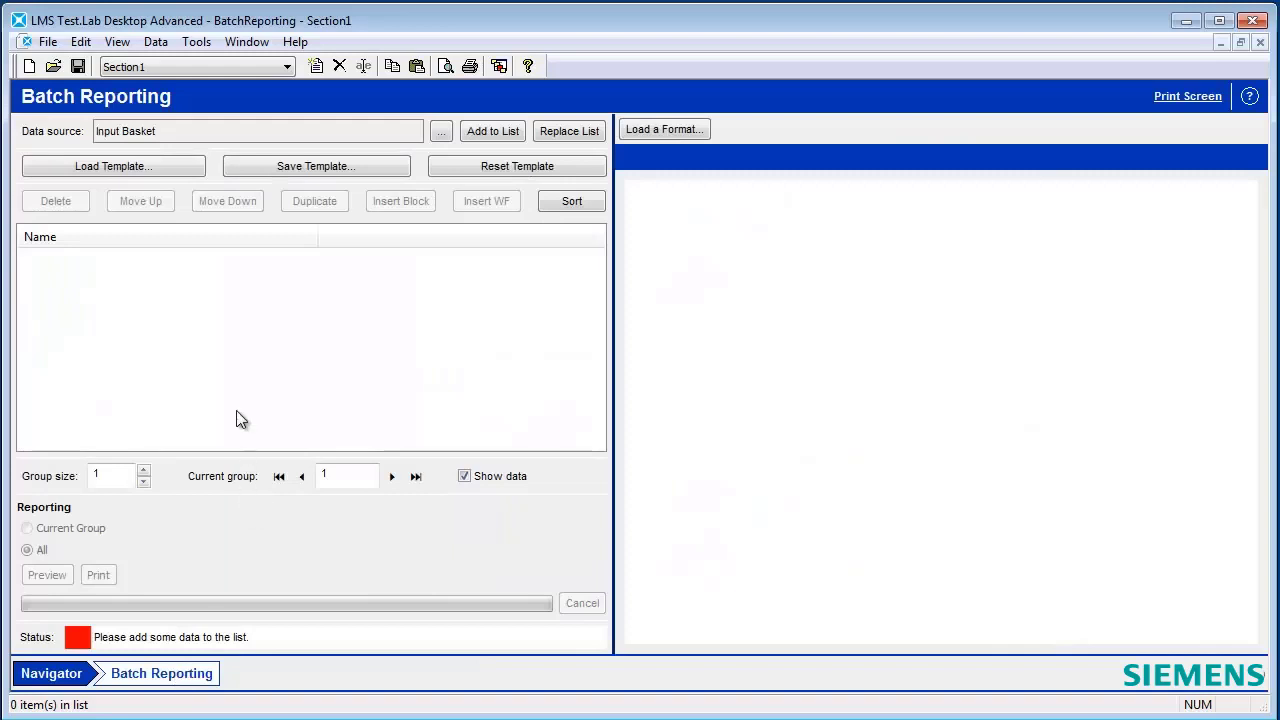
pyautogui.click(443, 133)
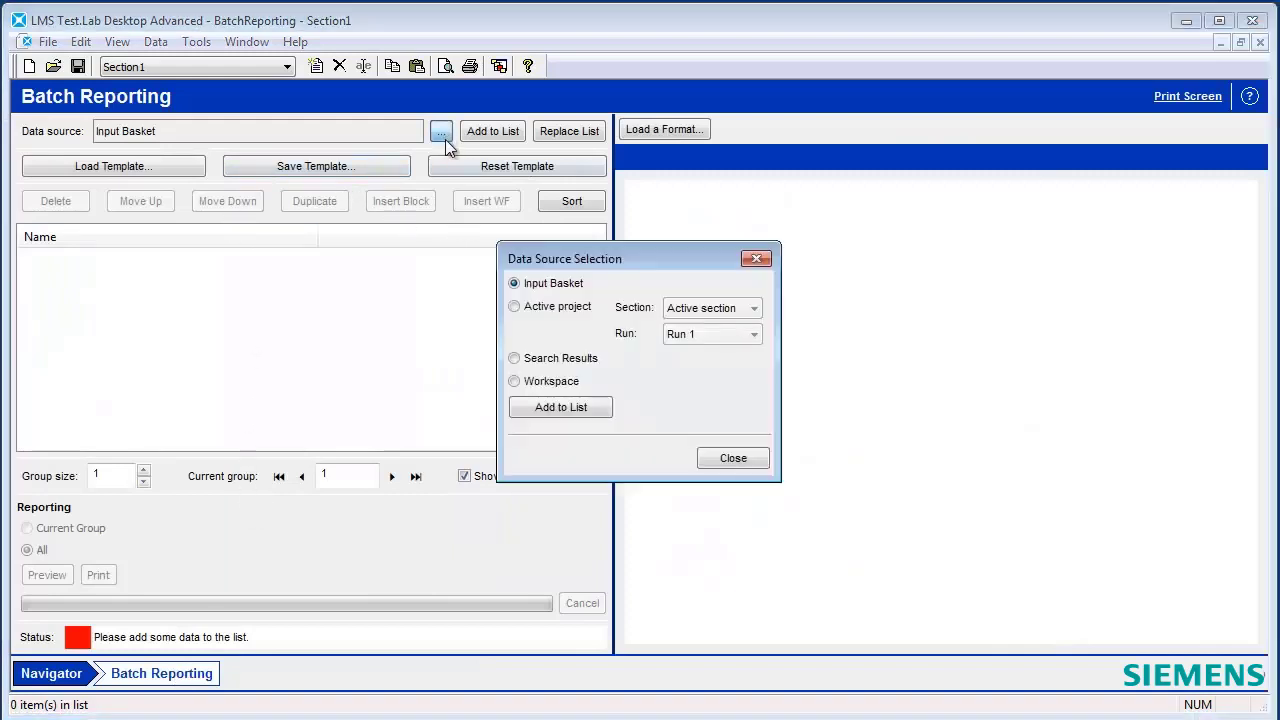
pyautogui.click(564, 407)
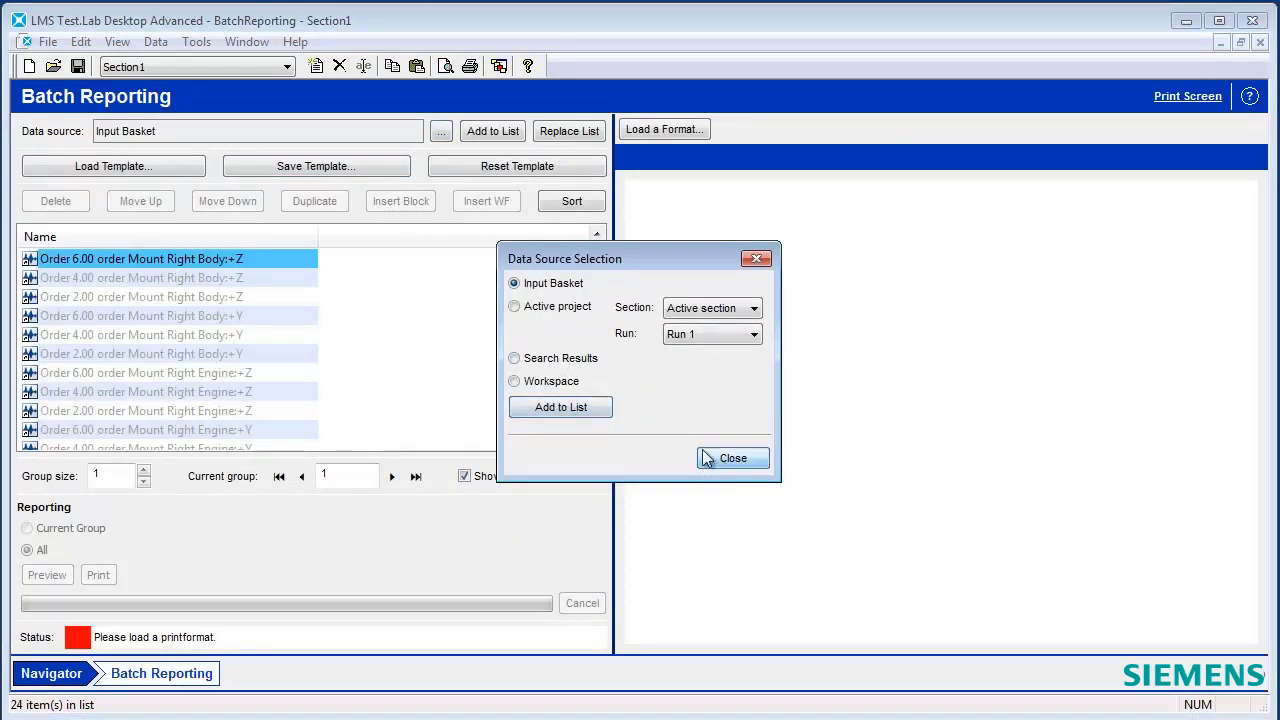
pyautogui.click(705, 458)
# Step: Load the FrontBack.pptx print format into Batch Reporting
pyautogui.moveTo(316, 238); pyautogui.dragTo(269, 245)
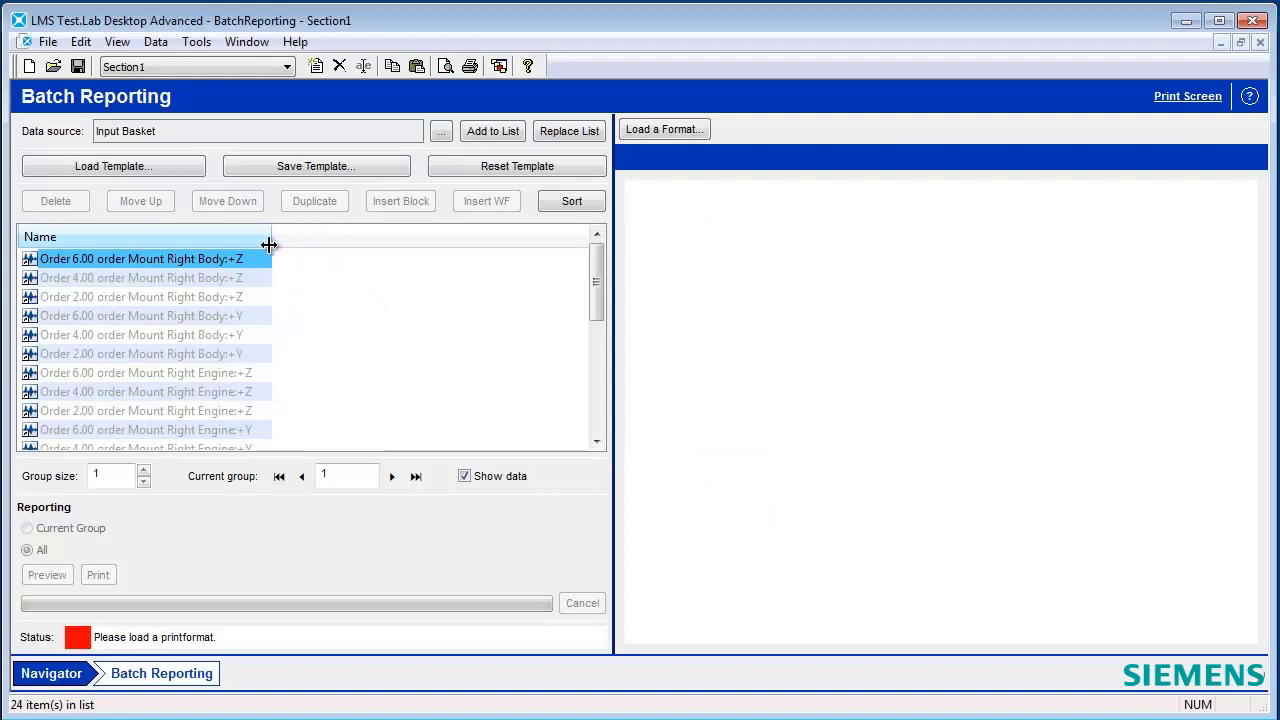
pyautogui.click(665, 129)
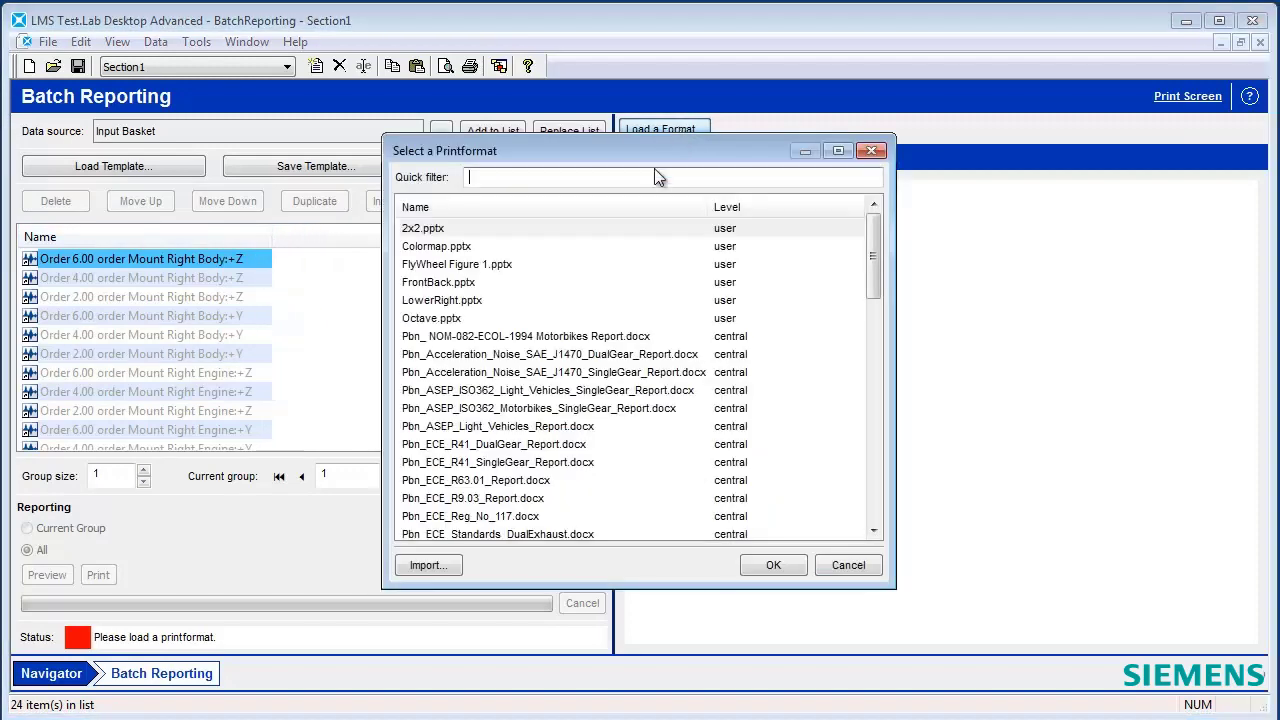
pyautogui.click(449, 285)
pyautogui.click(776, 566)
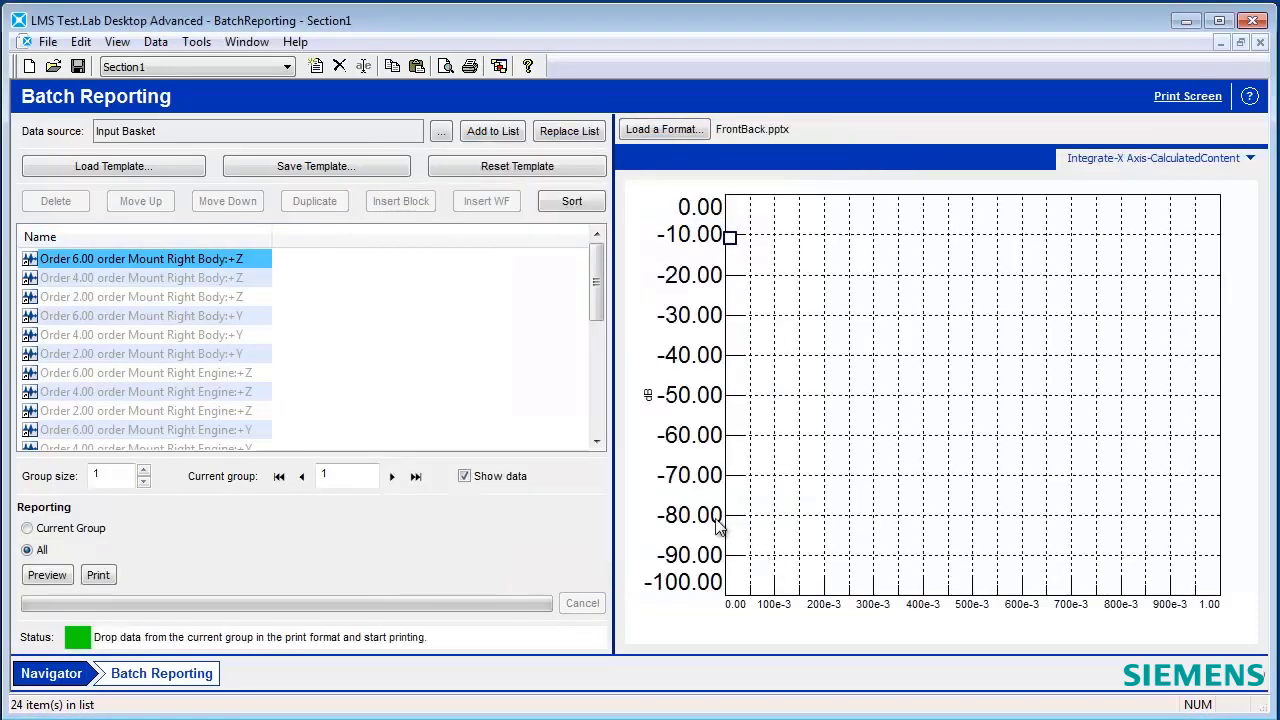
# Step: Add a Run name column to the batch list
pyautogui.rightClick(343, 231)
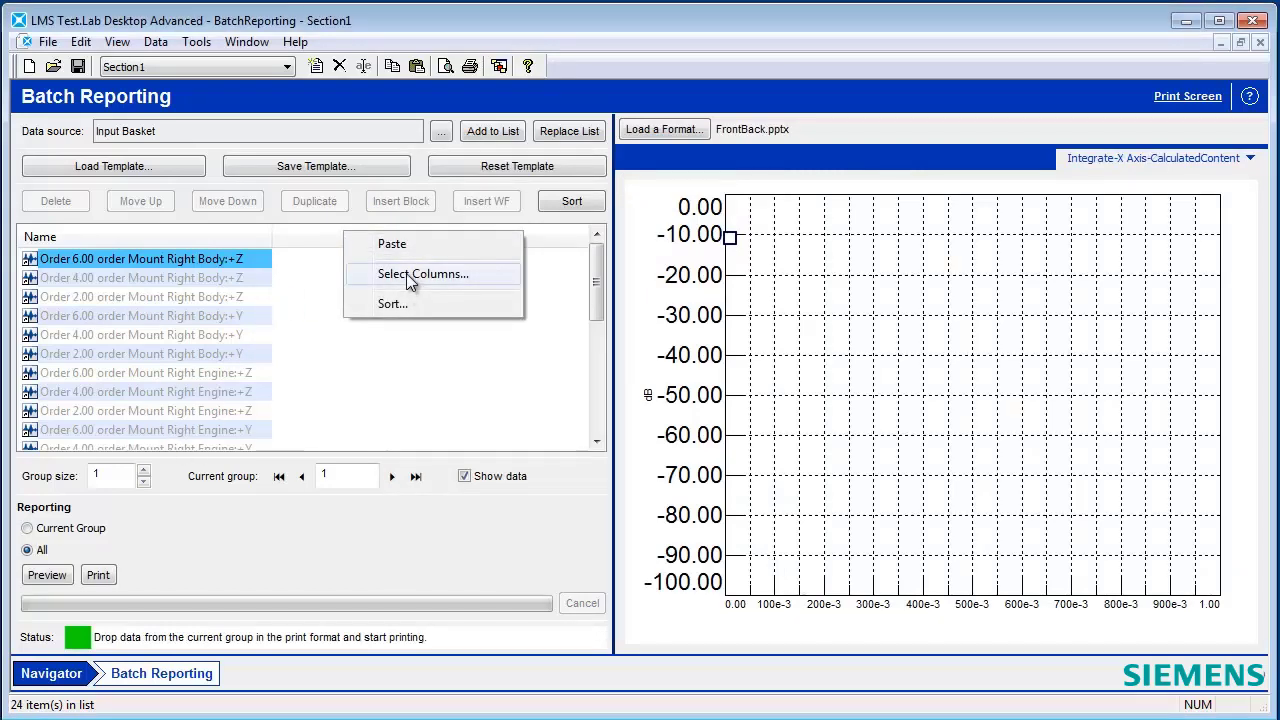
pyautogui.click(410, 276)
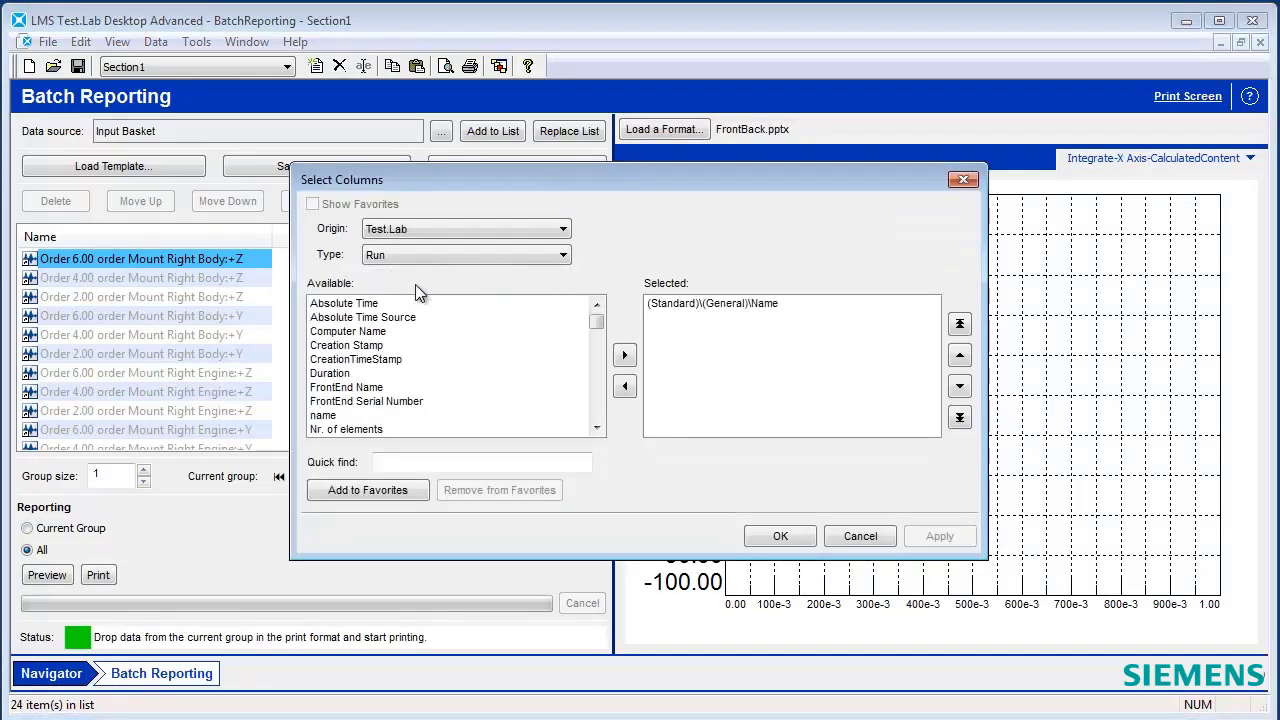
pyautogui.click(340, 415)
pyautogui.click(625, 355)
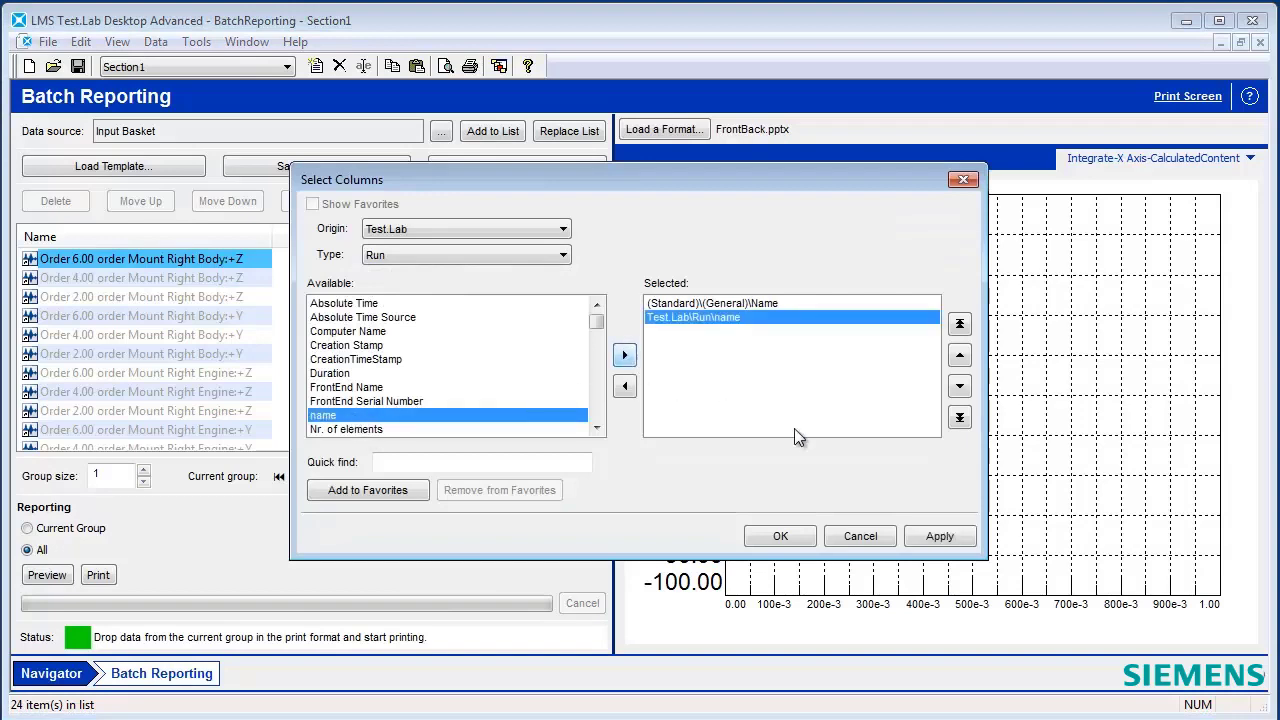
# Step: Add Block attributes Point id and Point direction absolute as list columns
pyautogui.click(503, 256)
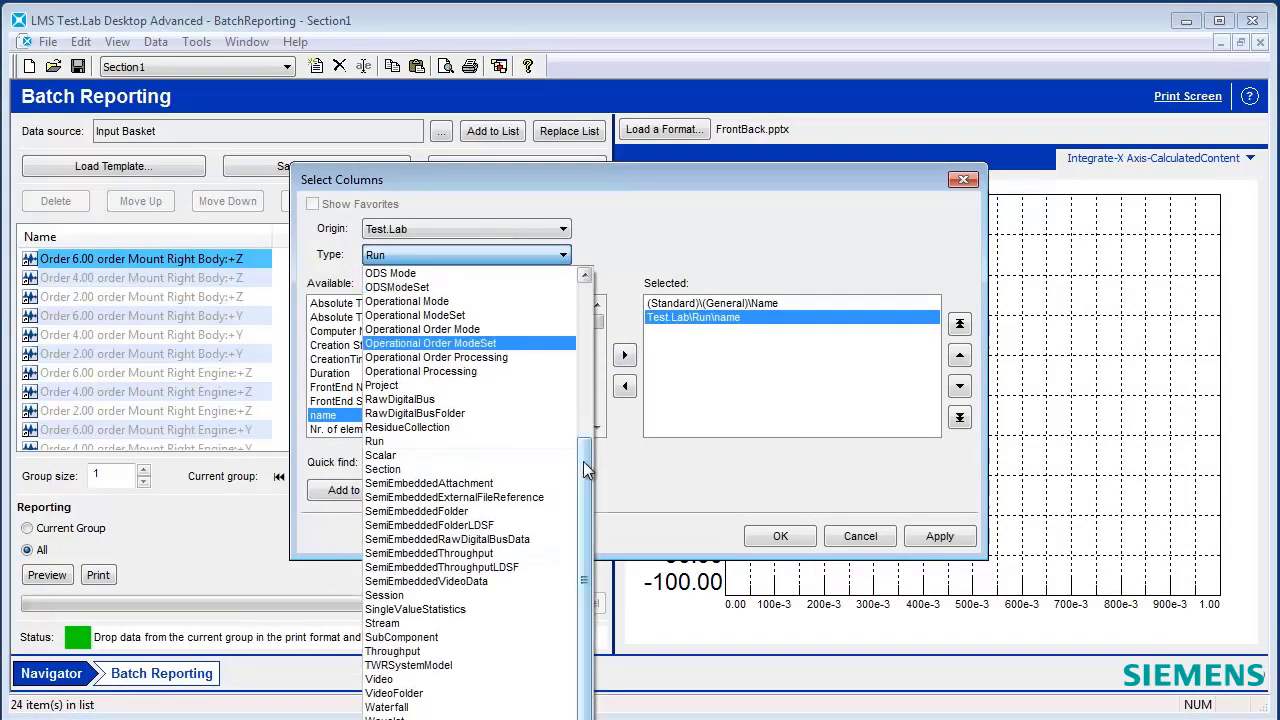
pyautogui.scroll(5, 460, 400)
pyautogui.click(453, 314)
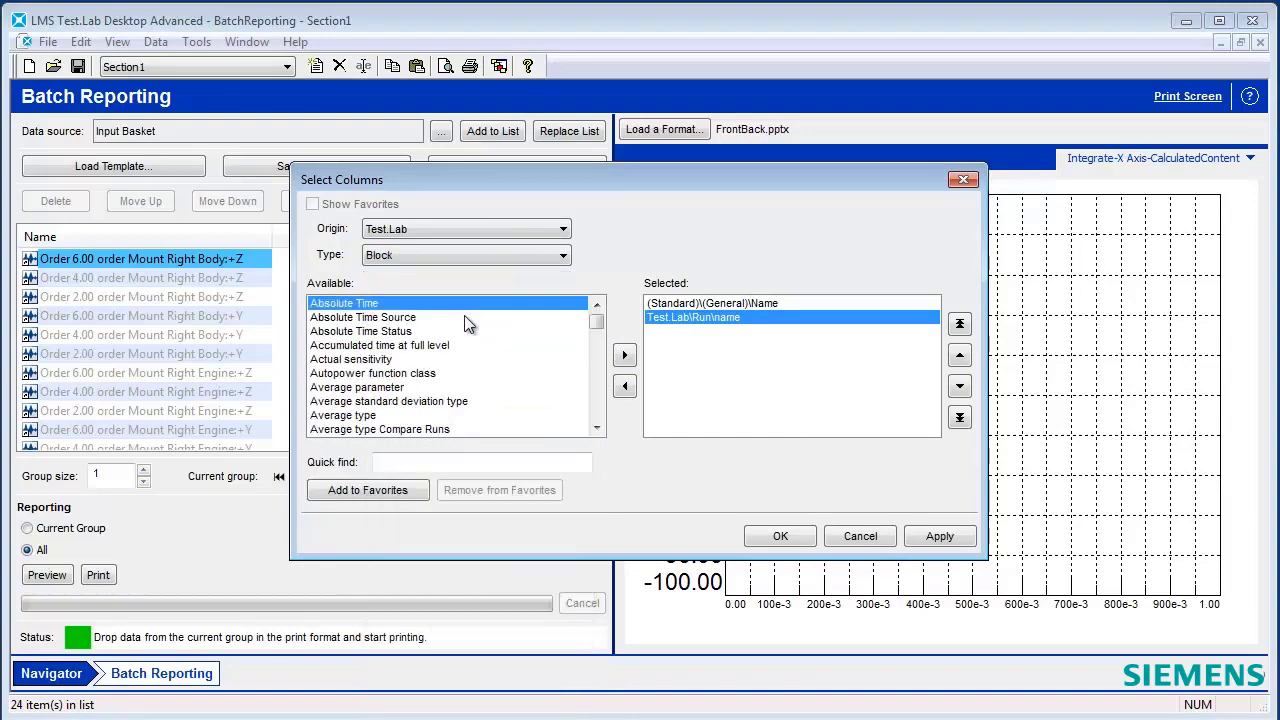
pyautogui.click(446, 459)
pyautogui.write('poi')
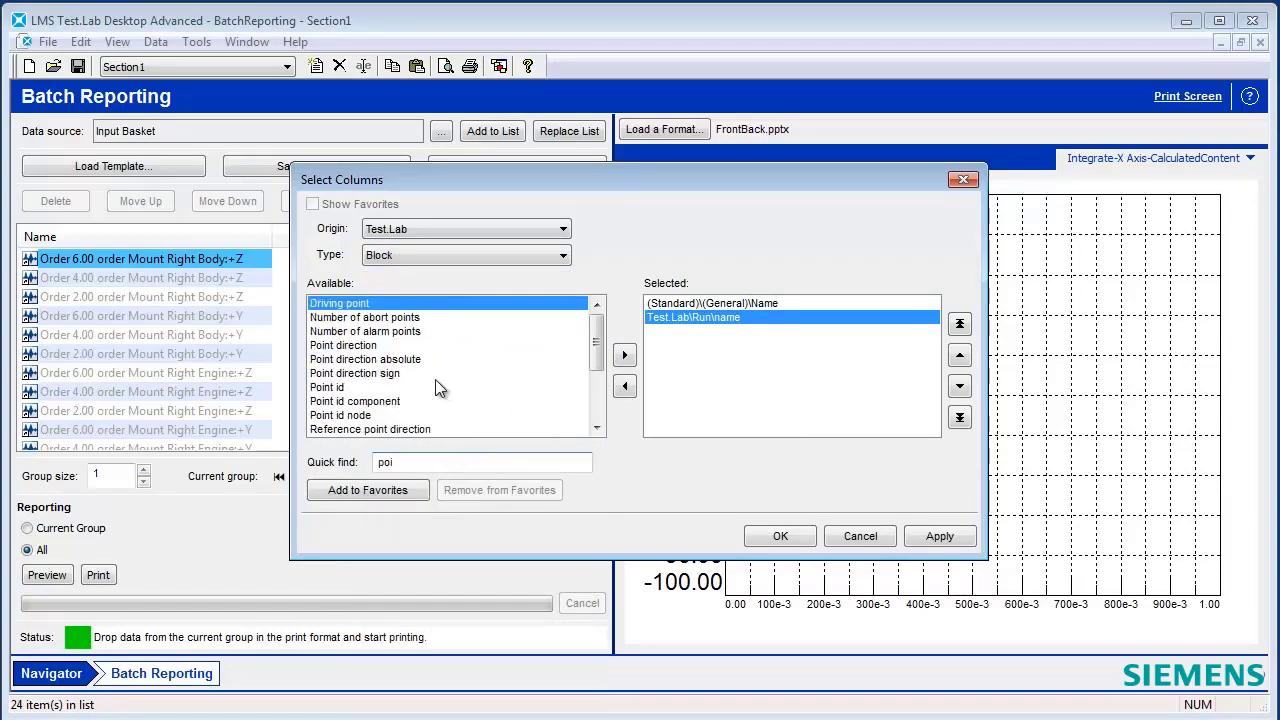
pyautogui.click(420, 386)
pyautogui.click(624, 355)
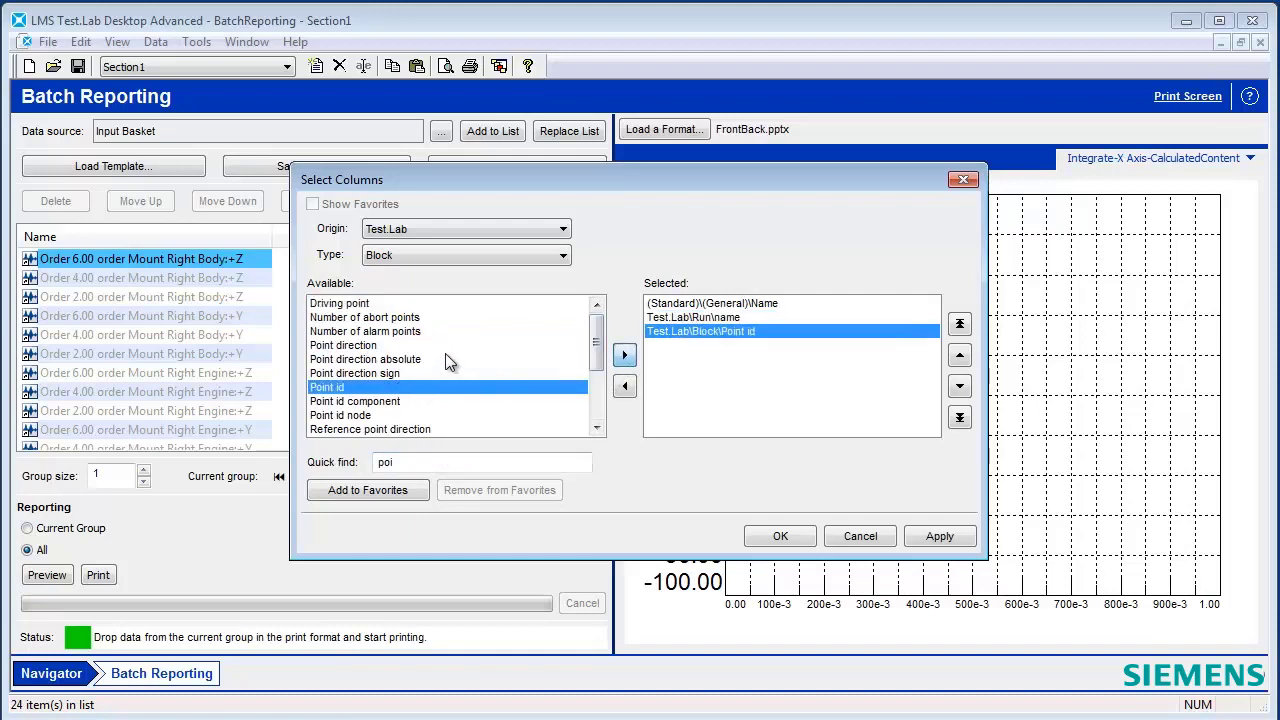
pyautogui.click(418, 359)
pyautogui.click(624, 355)
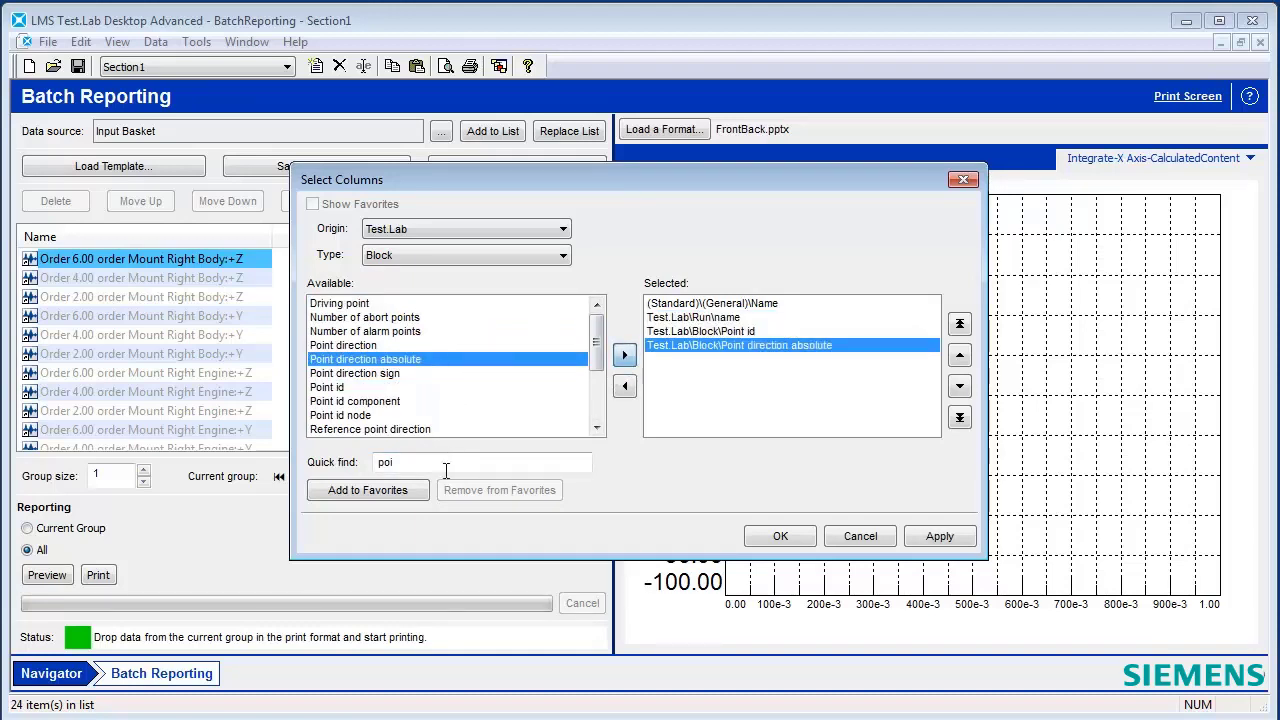
# Step: Add the Section value column and confirm the column selection
pyautogui.moveTo(398, 463); pyautogui.dragTo(319, 466)
pyautogui.write('sec')
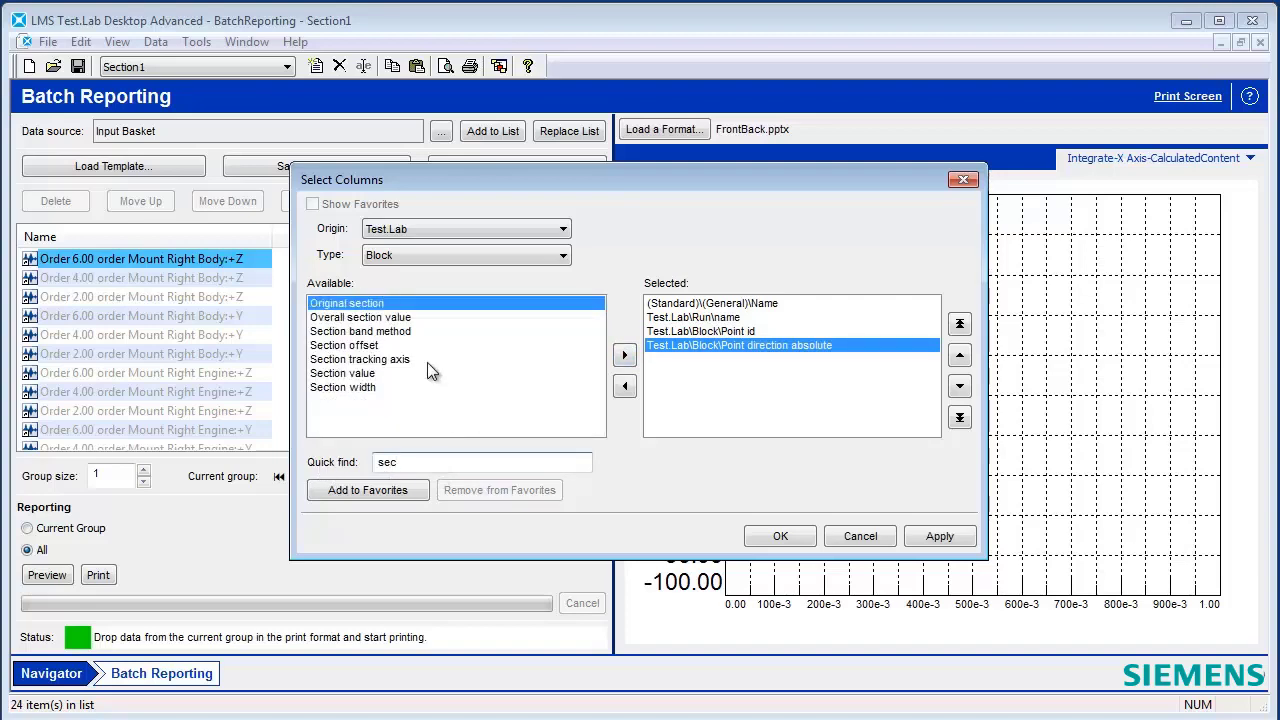
pyautogui.click(390, 373)
pyautogui.click(624, 355)
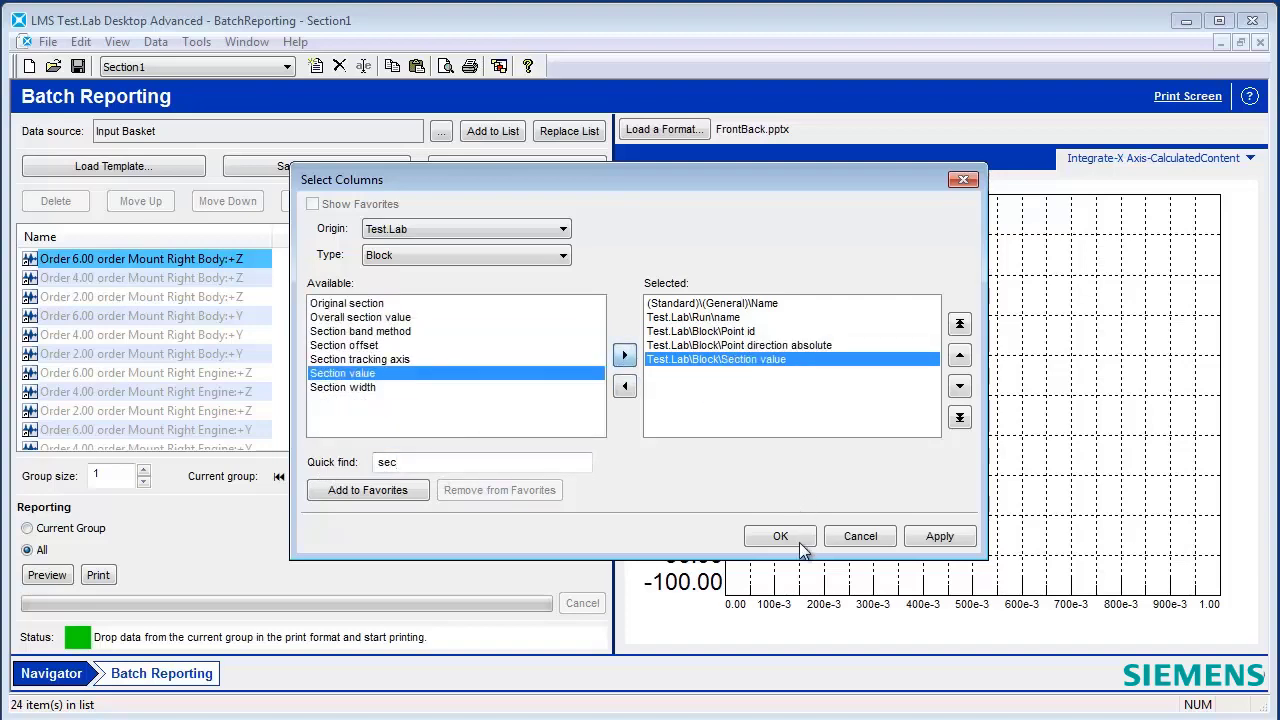
pyautogui.click(785, 538)
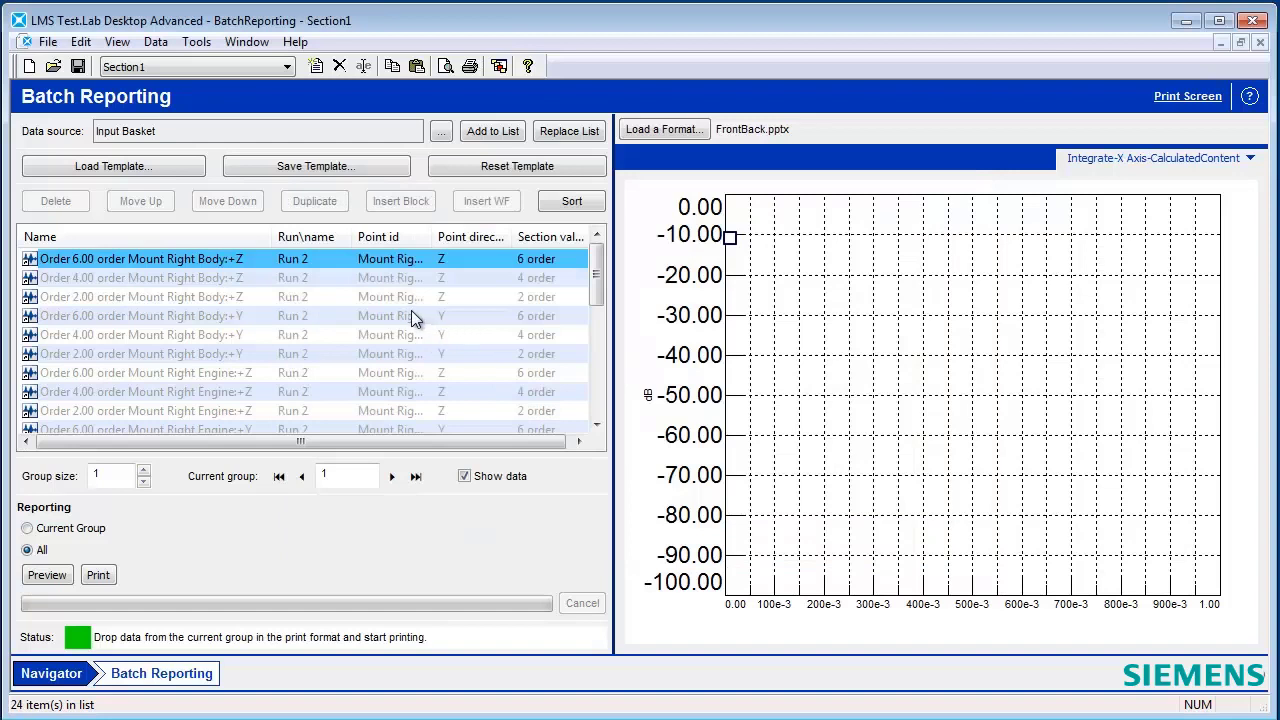
# Step: Set the group size to 3 and widen the Point id column
pyautogui.click(146, 471)
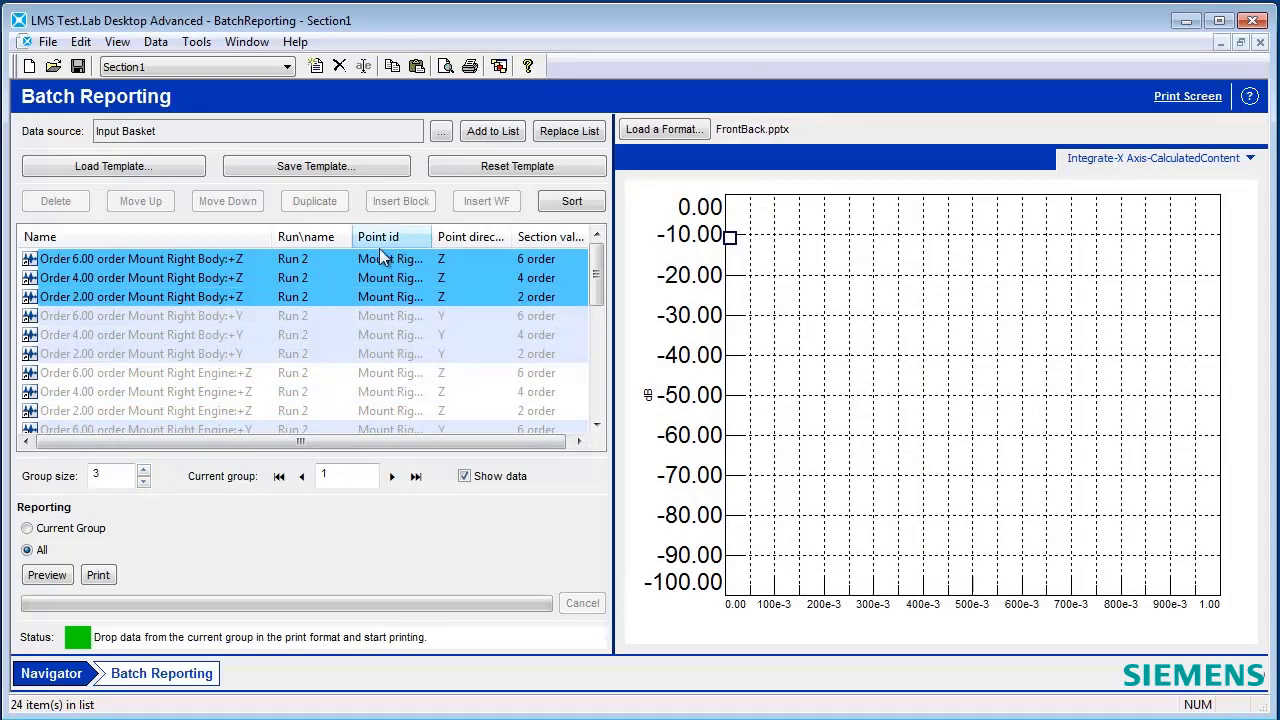
pyautogui.moveTo(354, 237); pyautogui.dragTo(340, 237)
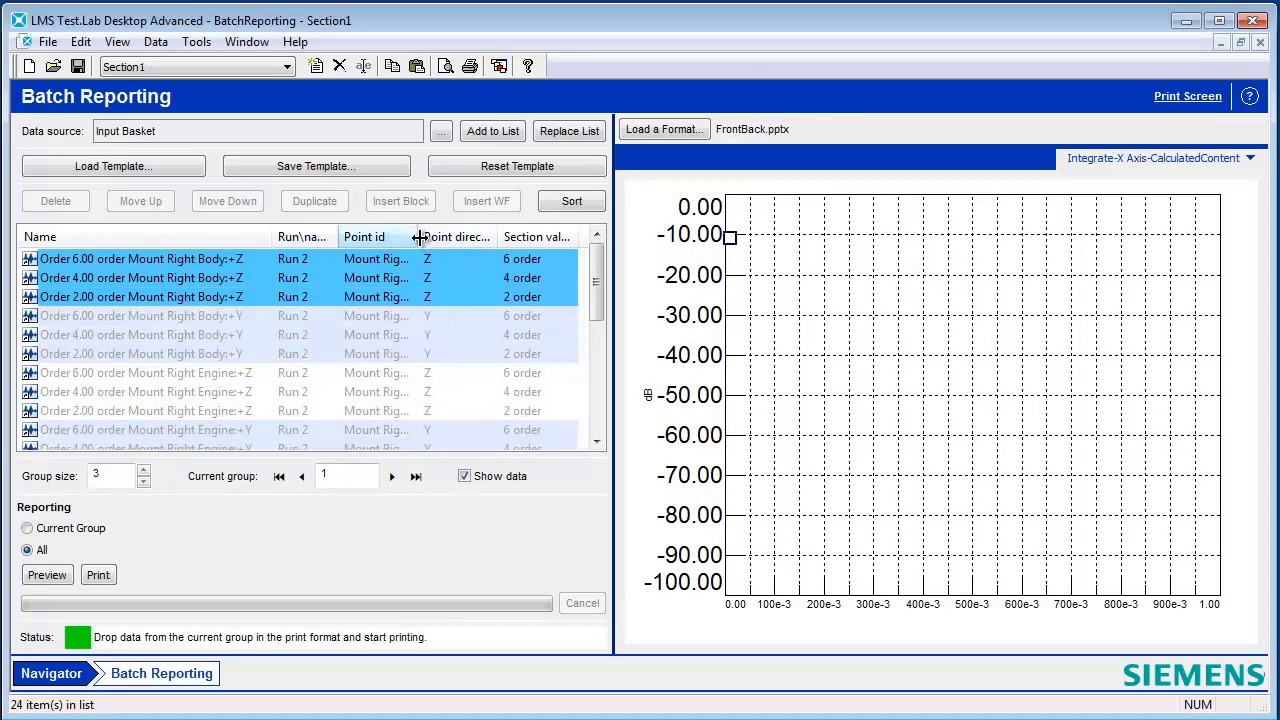
pyautogui.moveTo(420, 237); pyautogui.dragTo(520, 237)
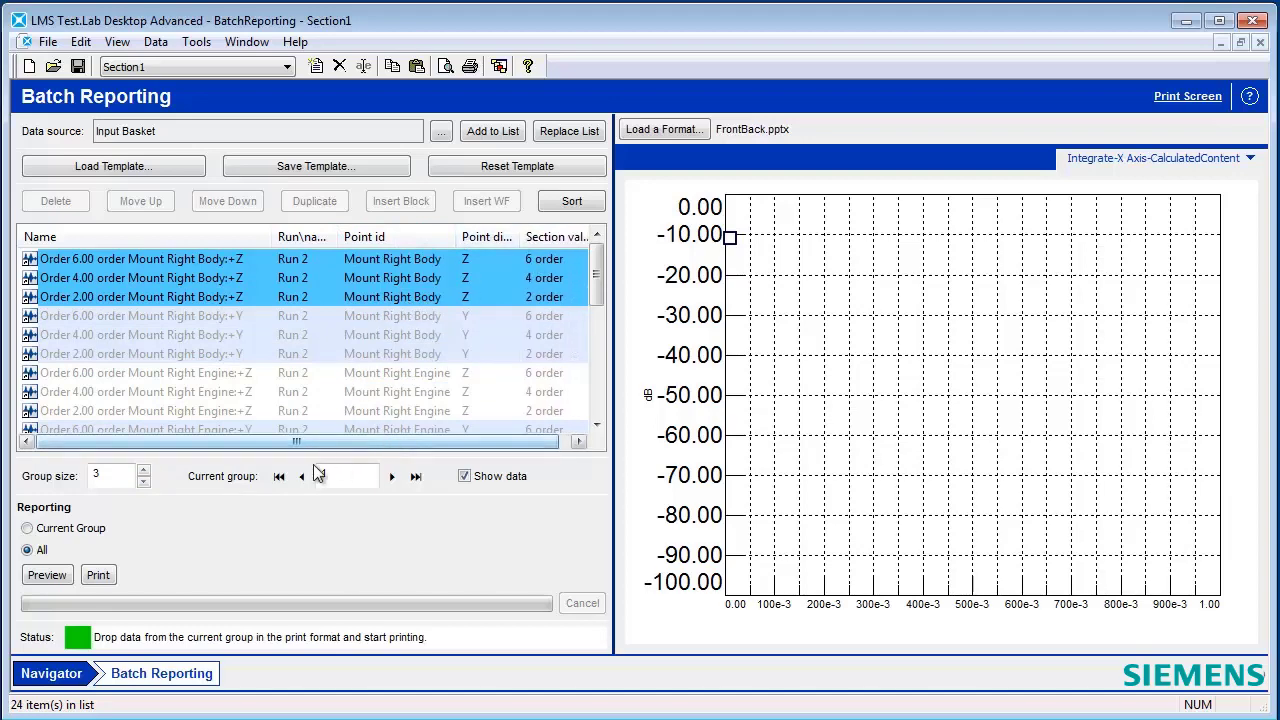
# Step: Place group 1's +Z order curves into the report chart and start printing
pyautogui.click(393, 477)
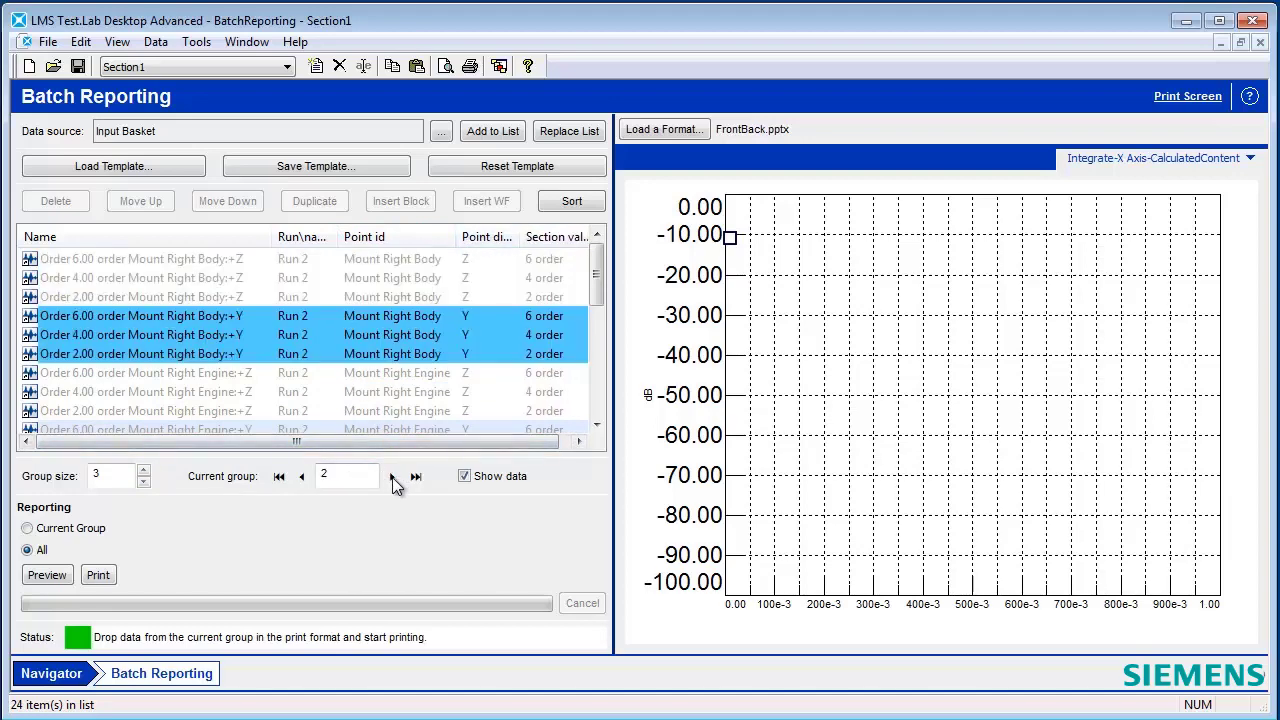
pyautogui.click(393, 477)
pyautogui.click(307, 477)
pyautogui.click(290, 264)
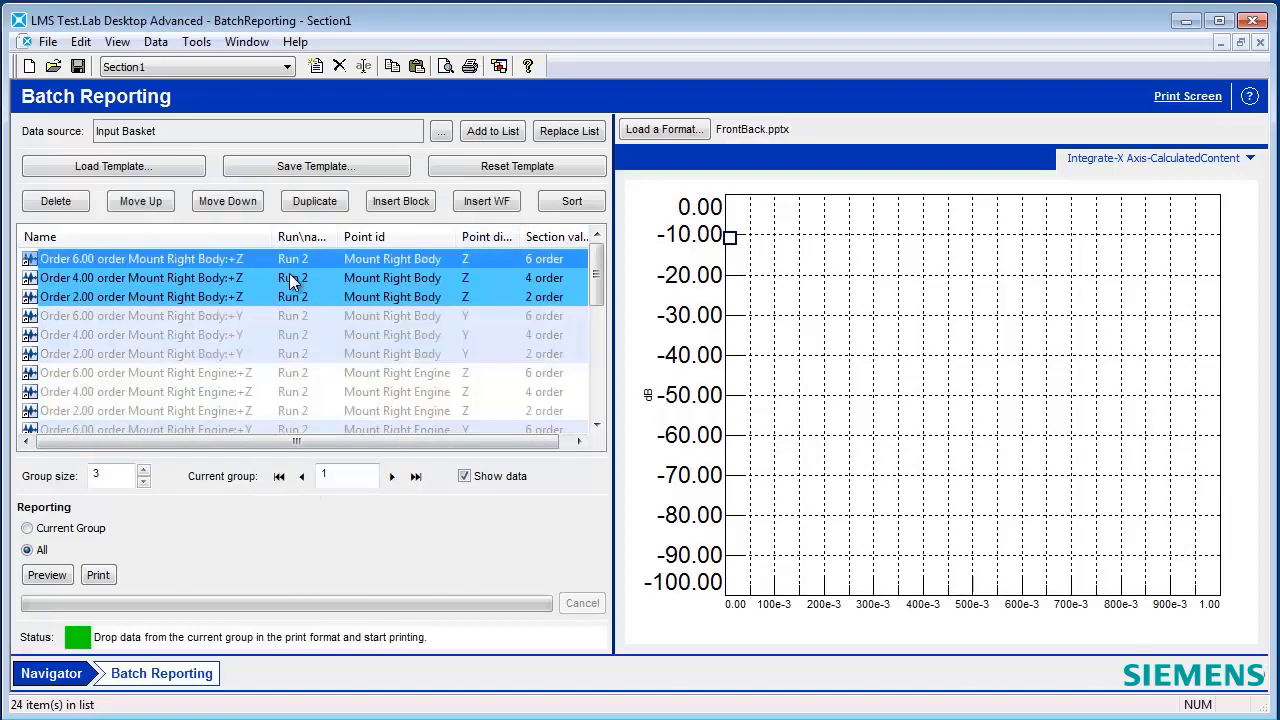
pyautogui.moveTo(289, 291); pyautogui.dragTo(800, 378)
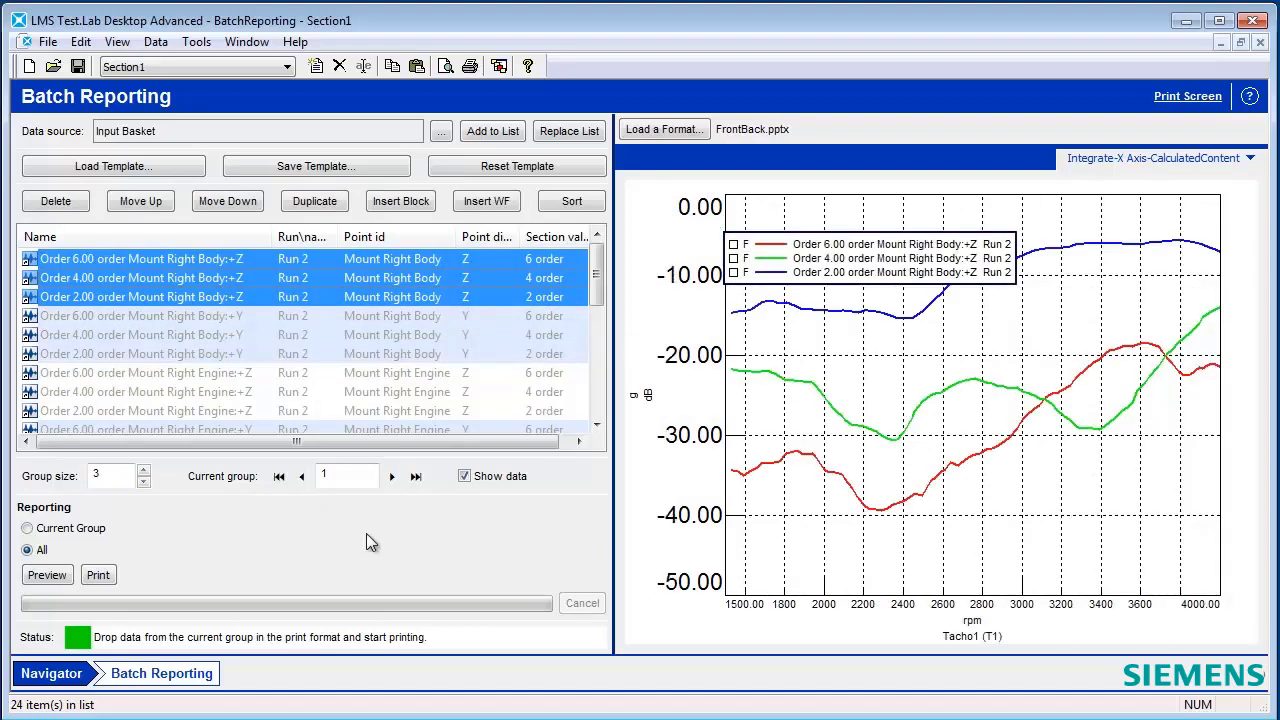
pyautogui.click(100, 578)
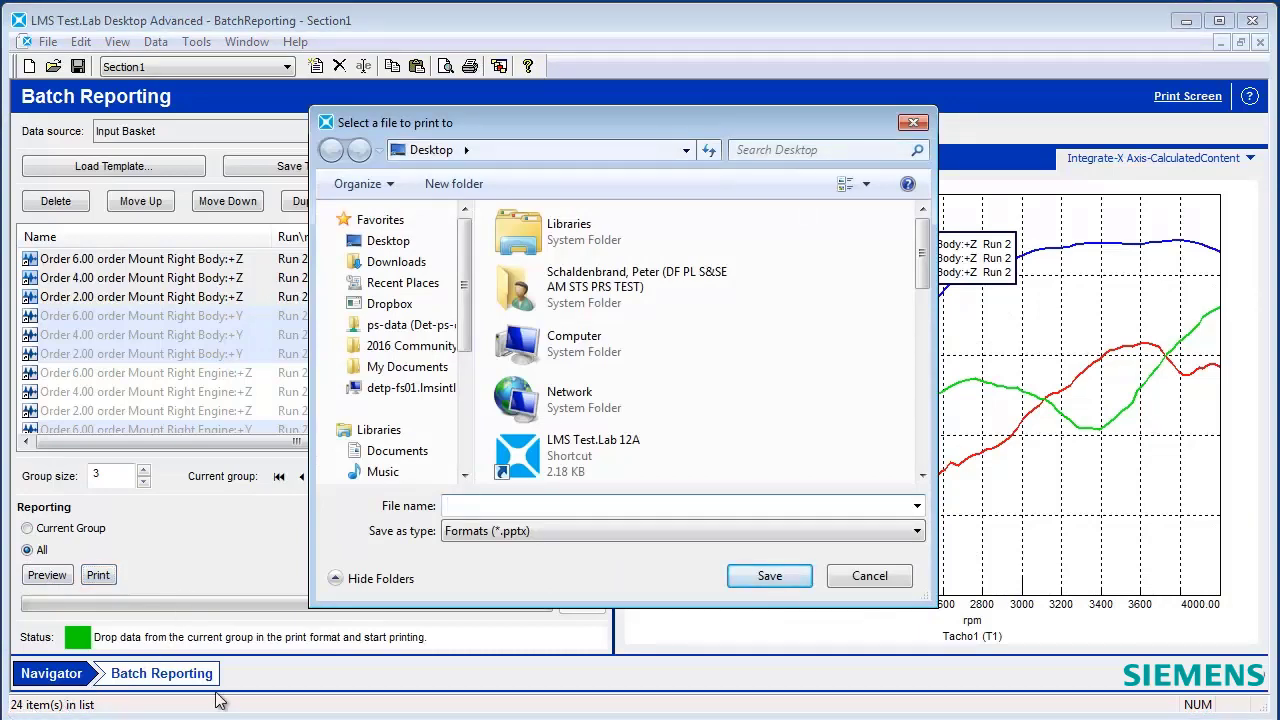
# Step: Print all groups to MyMultiPage.pptx on the desktop, replacing the existing file
pyautogui.scroll(-10, 903, 329)
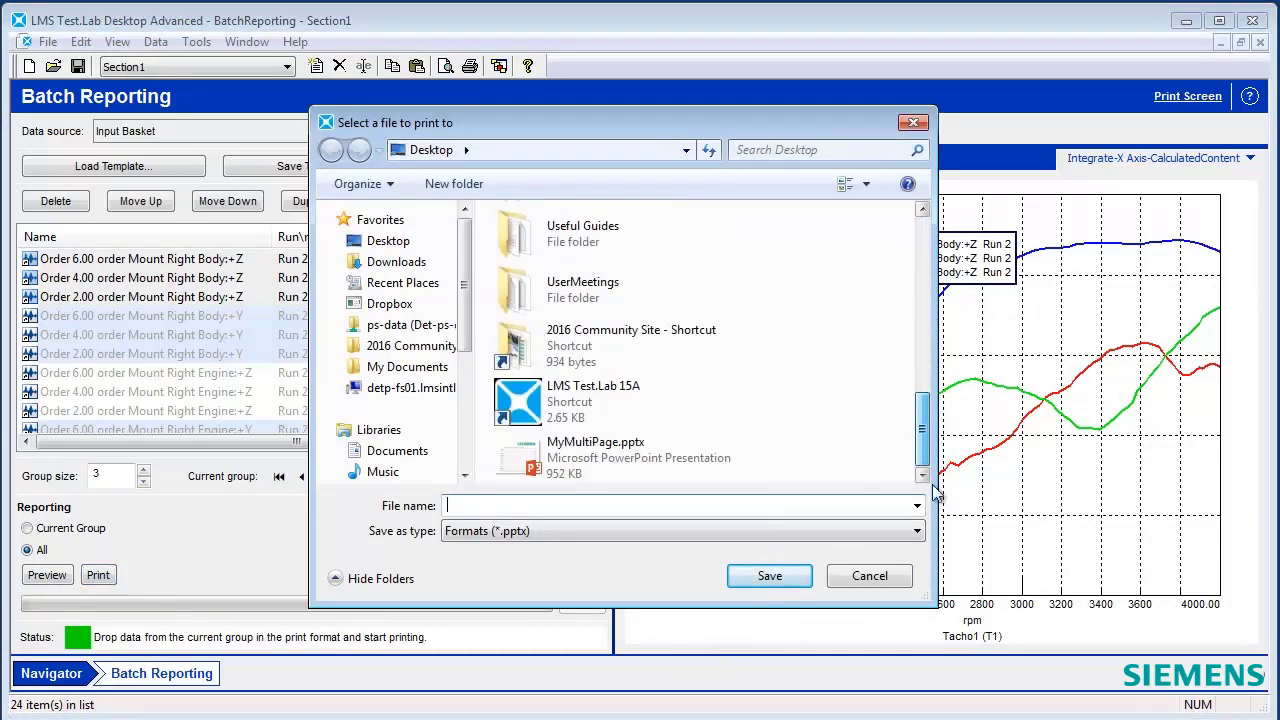
pyautogui.click(641, 459)
pyautogui.click(768, 577)
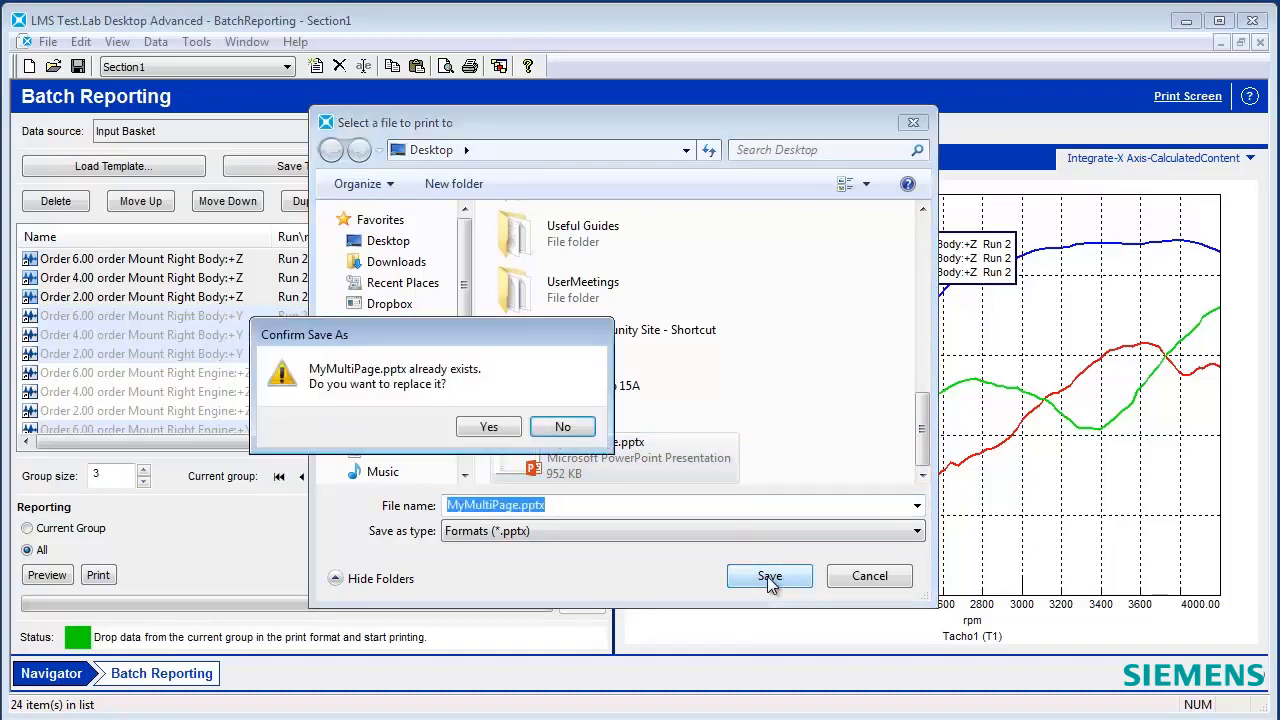
pyautogui.click(490, 427)
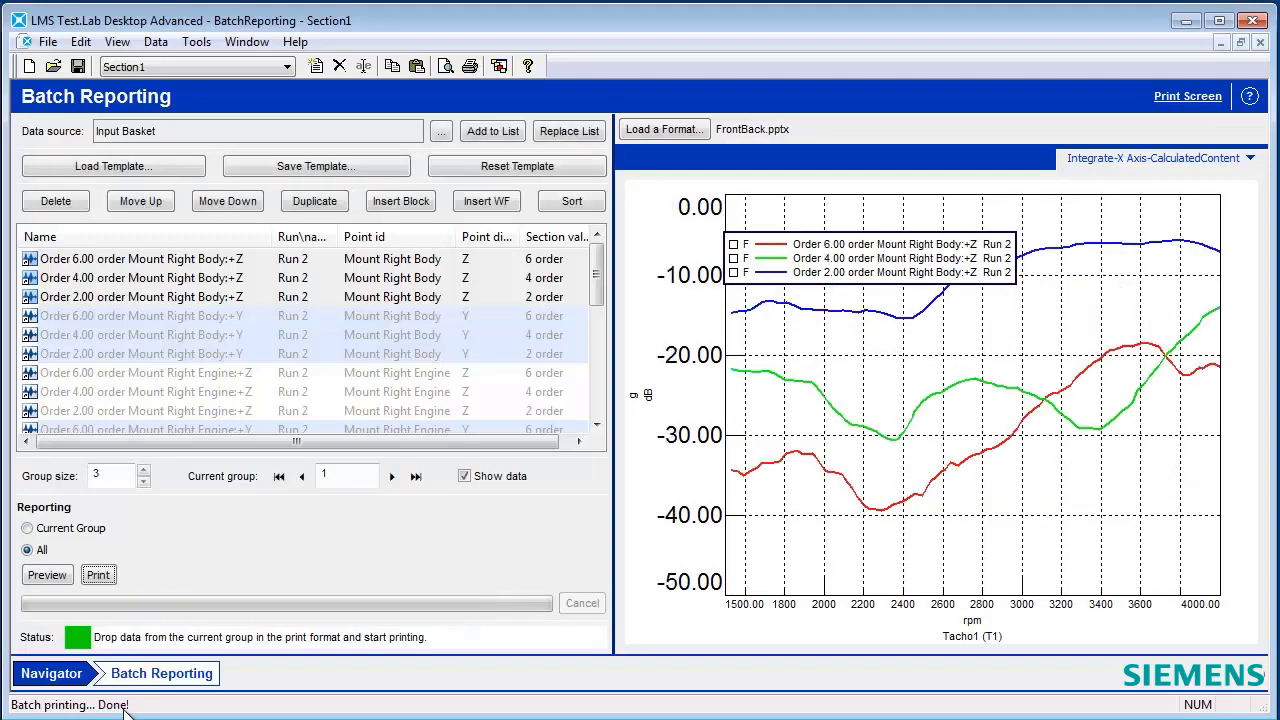
# Step: Open MyMultiPage in PowerPoint and review its eight chart slides
pyautogui.click(1187, 21)
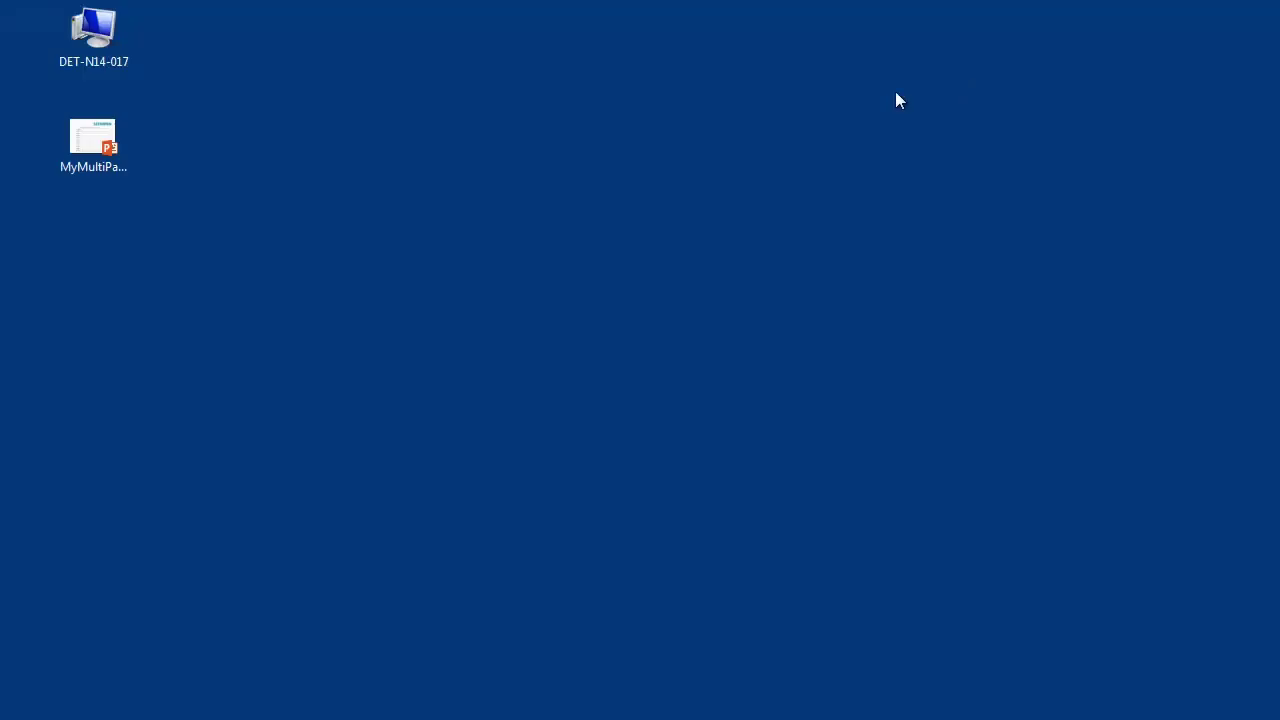
pyautogui.doubleClick(112, 155)
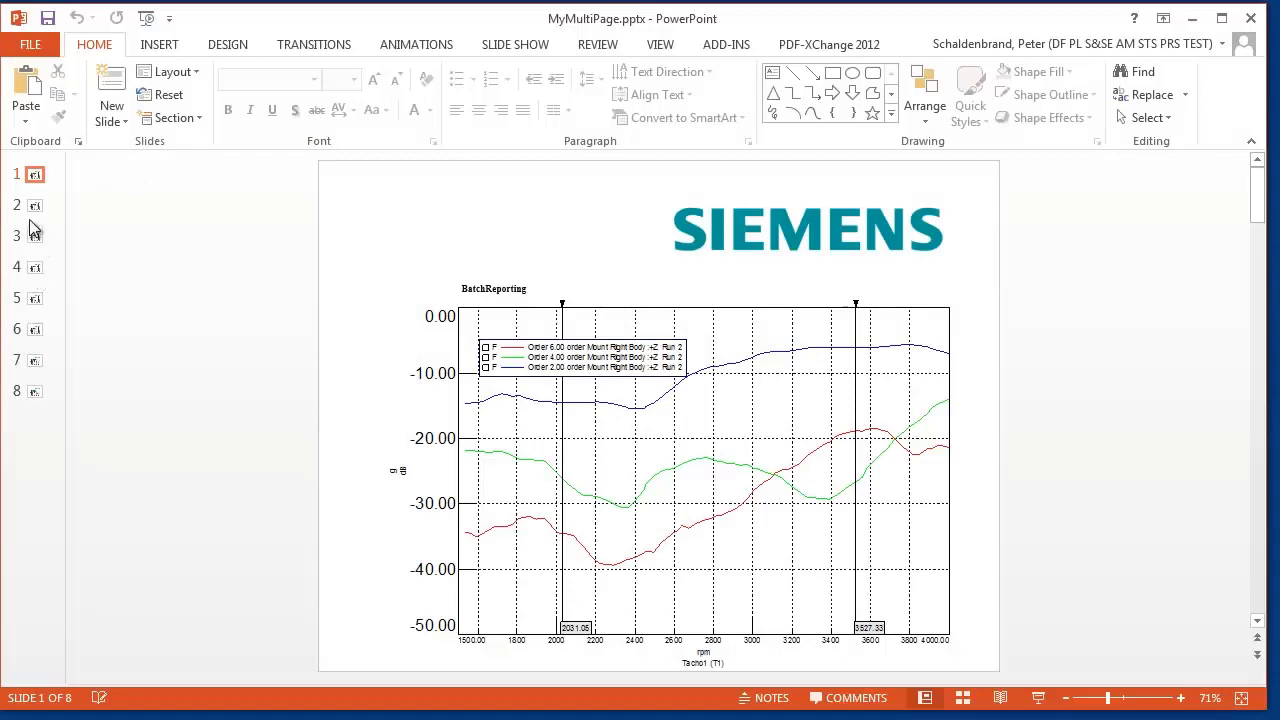
pyautogui.click(34, 208)
pyautogui.click(34, 236)
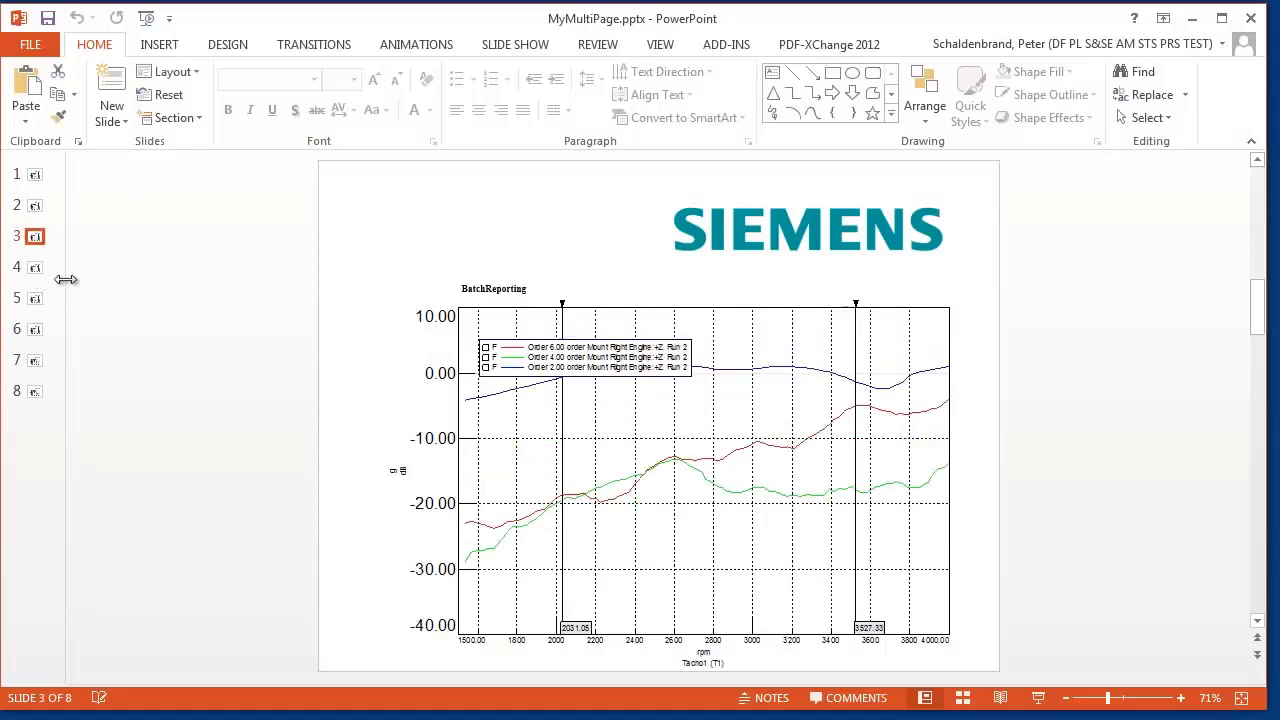
pyautogui.moveTo(66, 280); pyautogui.dragTo(118, 280)
pyautogui.click(55, 595)
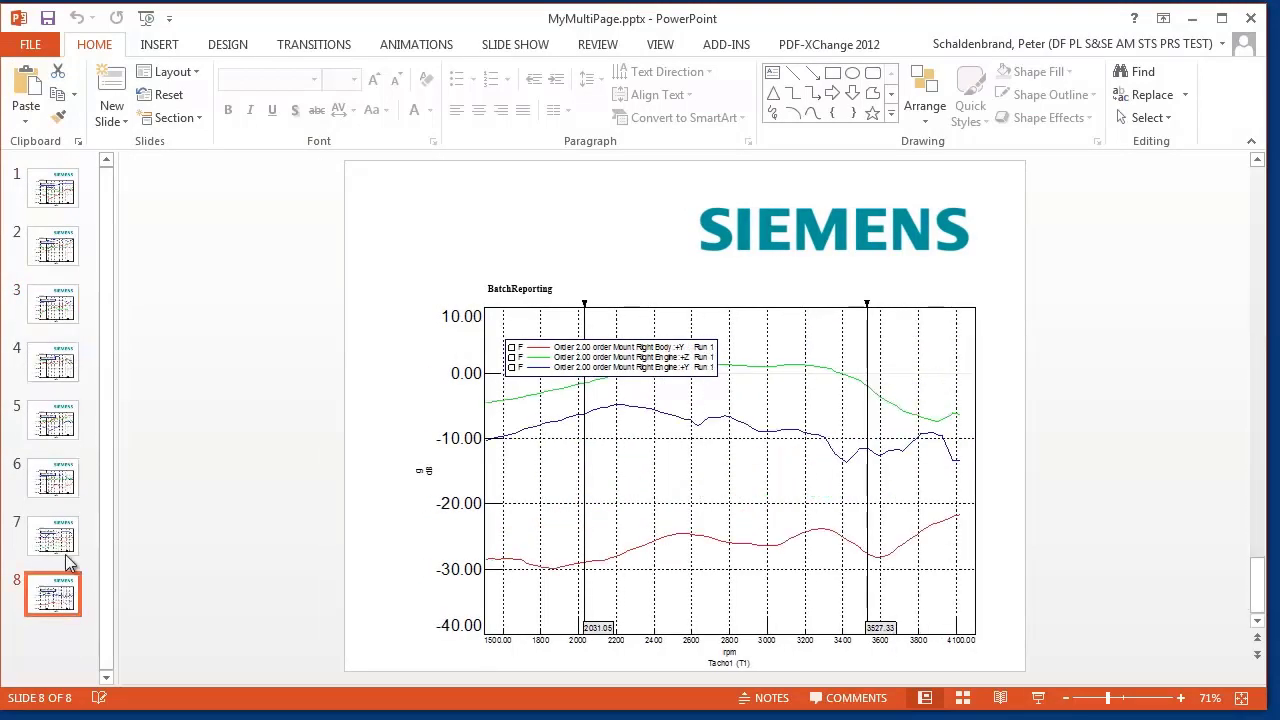
pyautogui.click(72, 528)
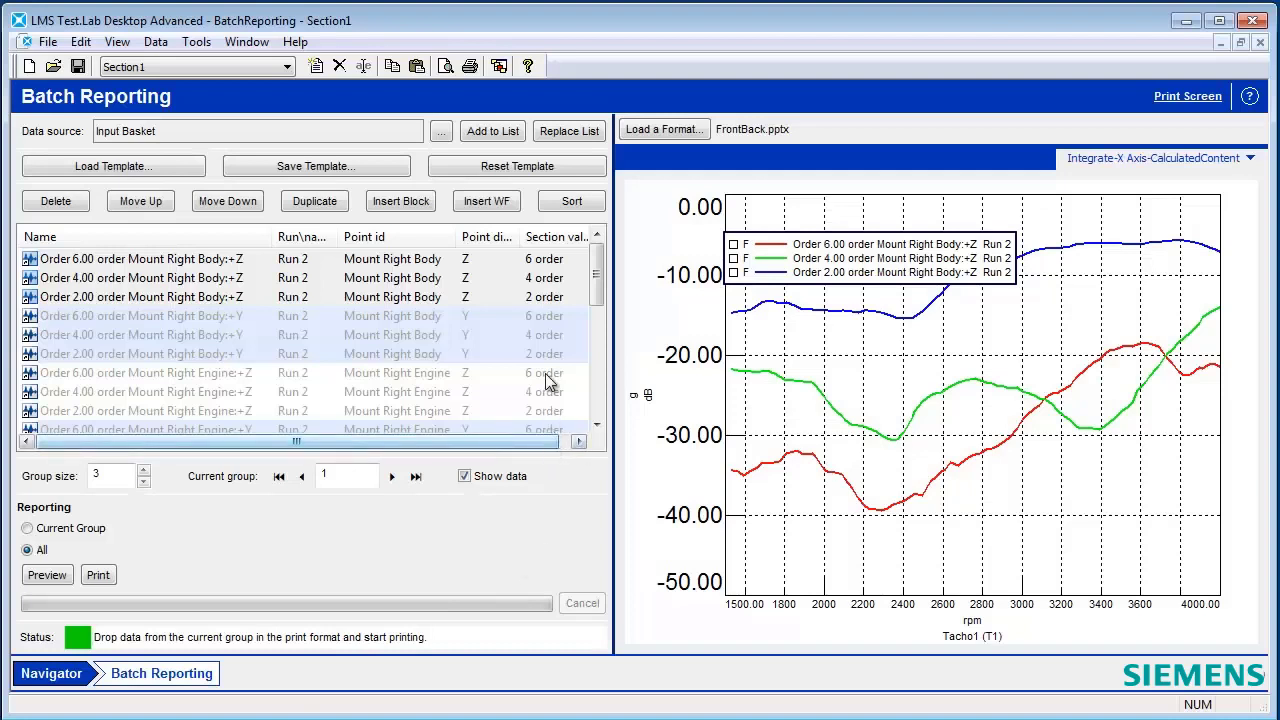
# Step: Sort the list by section value, then run, then point direction
pyautogui.click(557, 240)
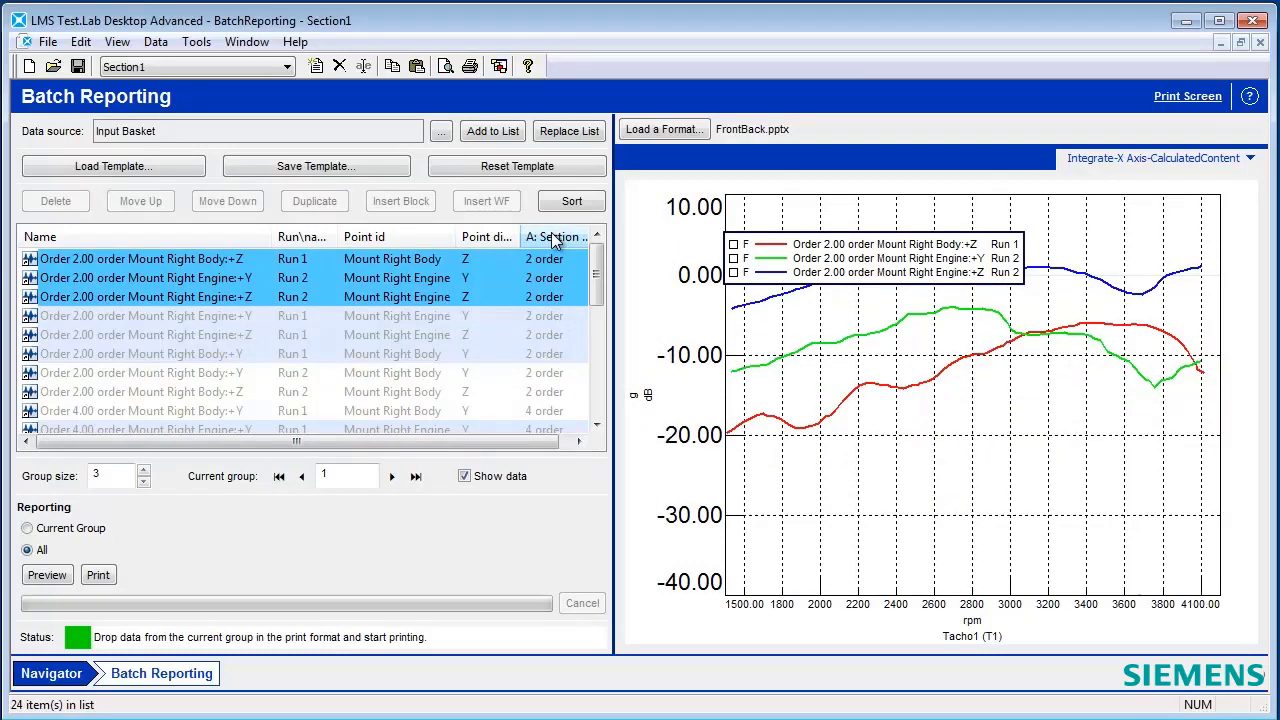
pyautogui.click(487, 239)
pyautogui.click(314, 236)
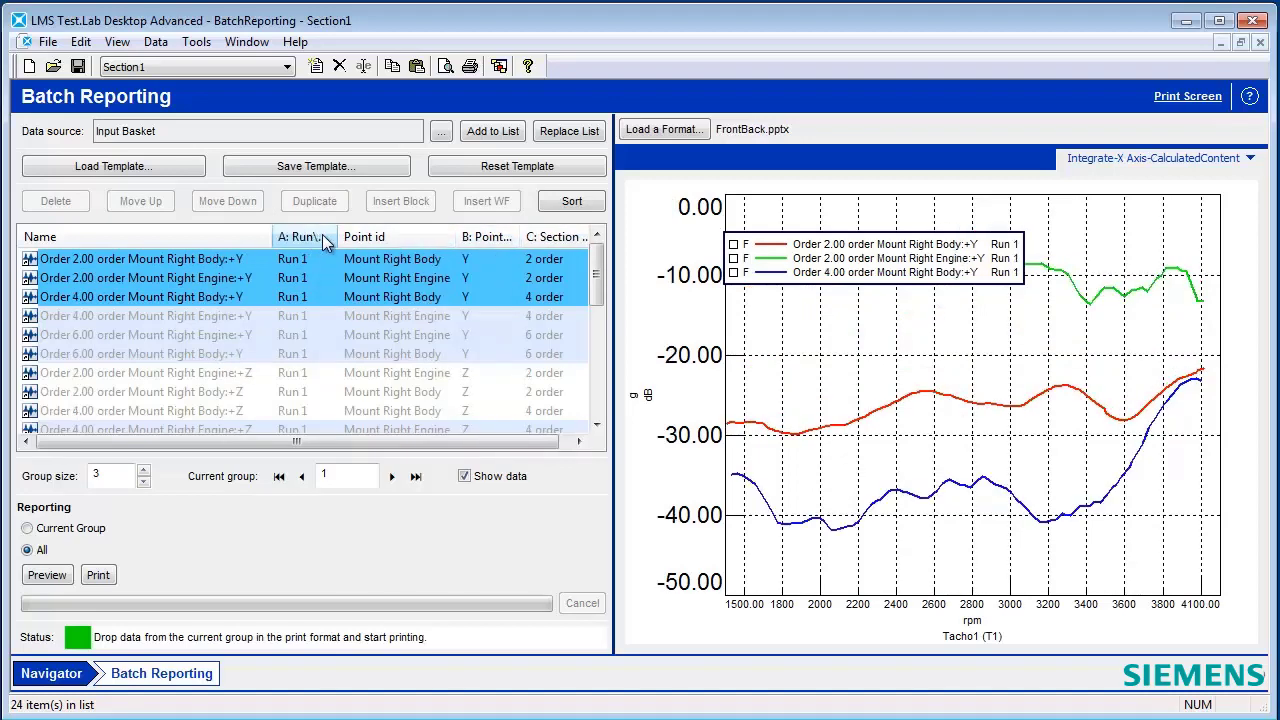
pyautogui.click(539, 236)
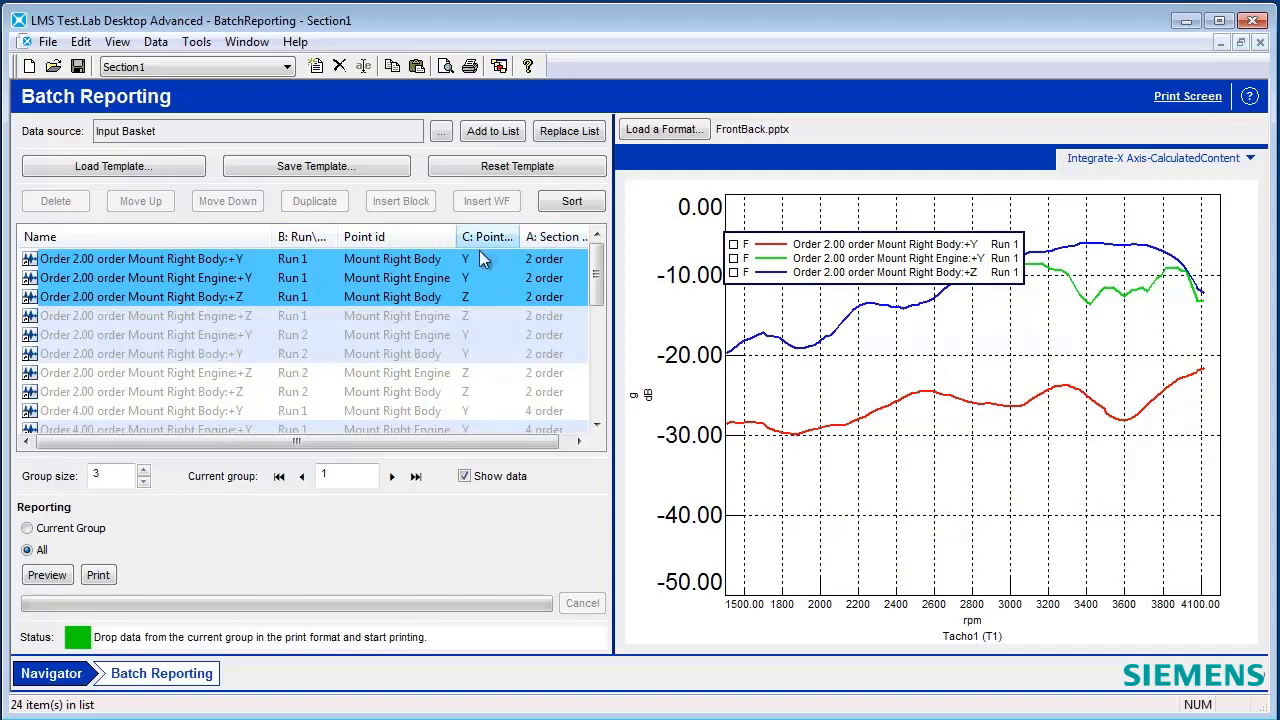
# Step: Raise the group size to 8 so group 1 holds all 2nd-order items
pyautogui.click(144, 470)
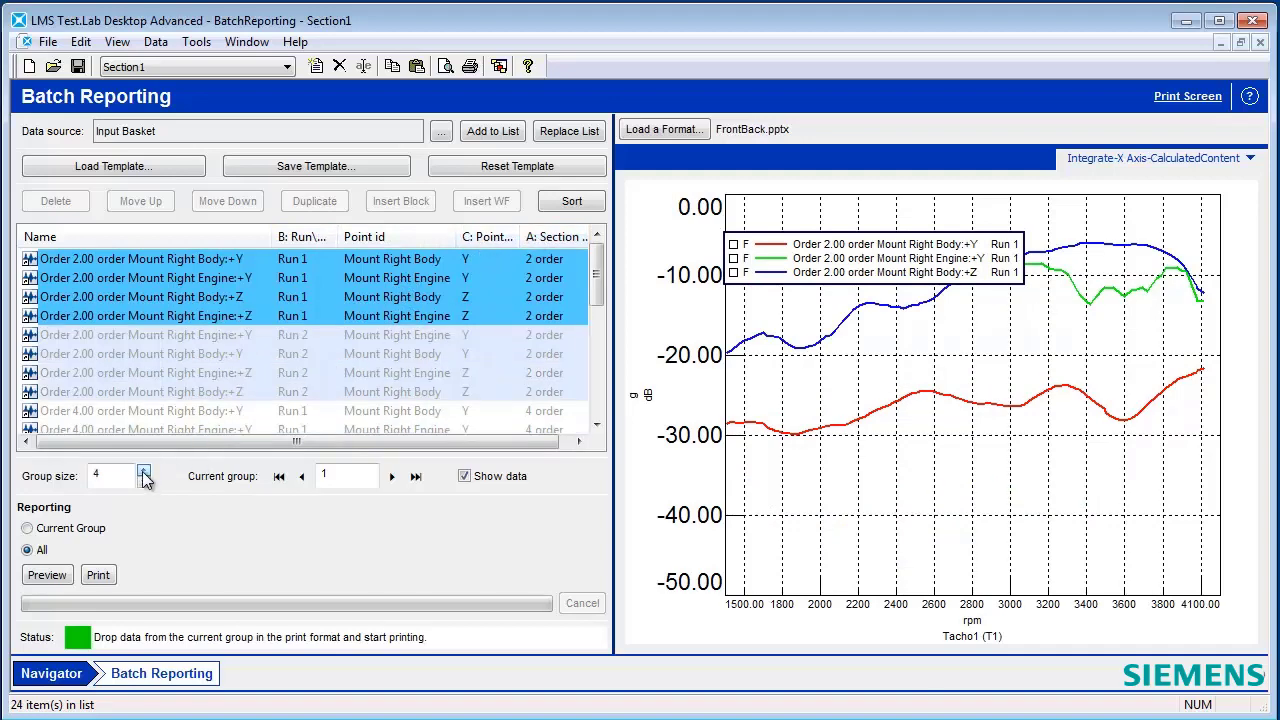
pyautogui.click(144, 470)
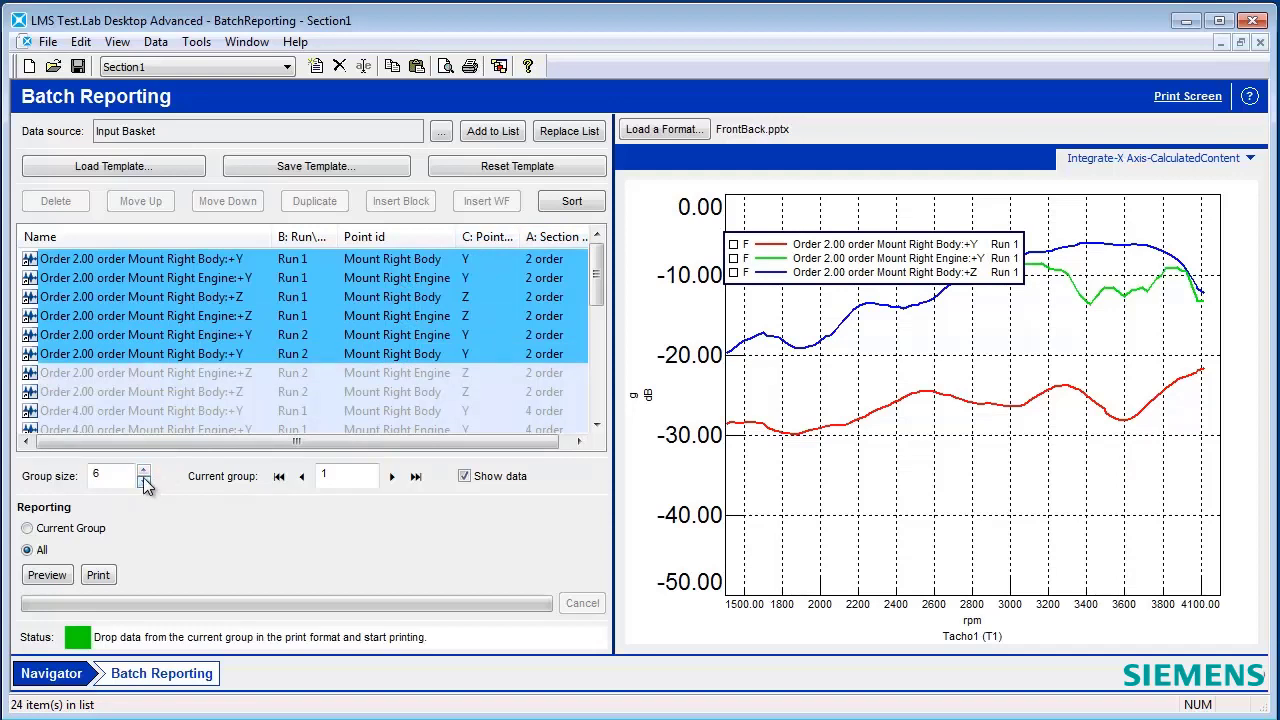
pyautogui.click(144, 476)
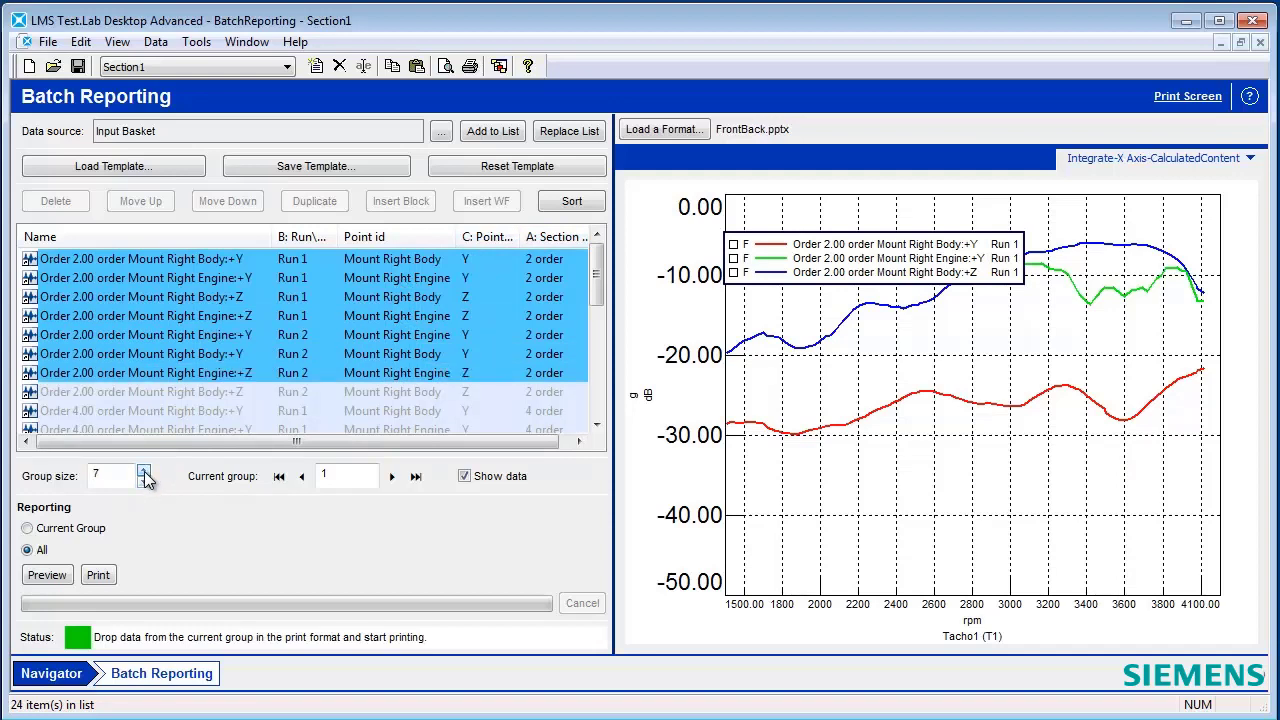
pyautogui.click(144, 471)
# Step: Remove all curves from the report chart and return to group 1
pyautogui.rightClick(914, 479)
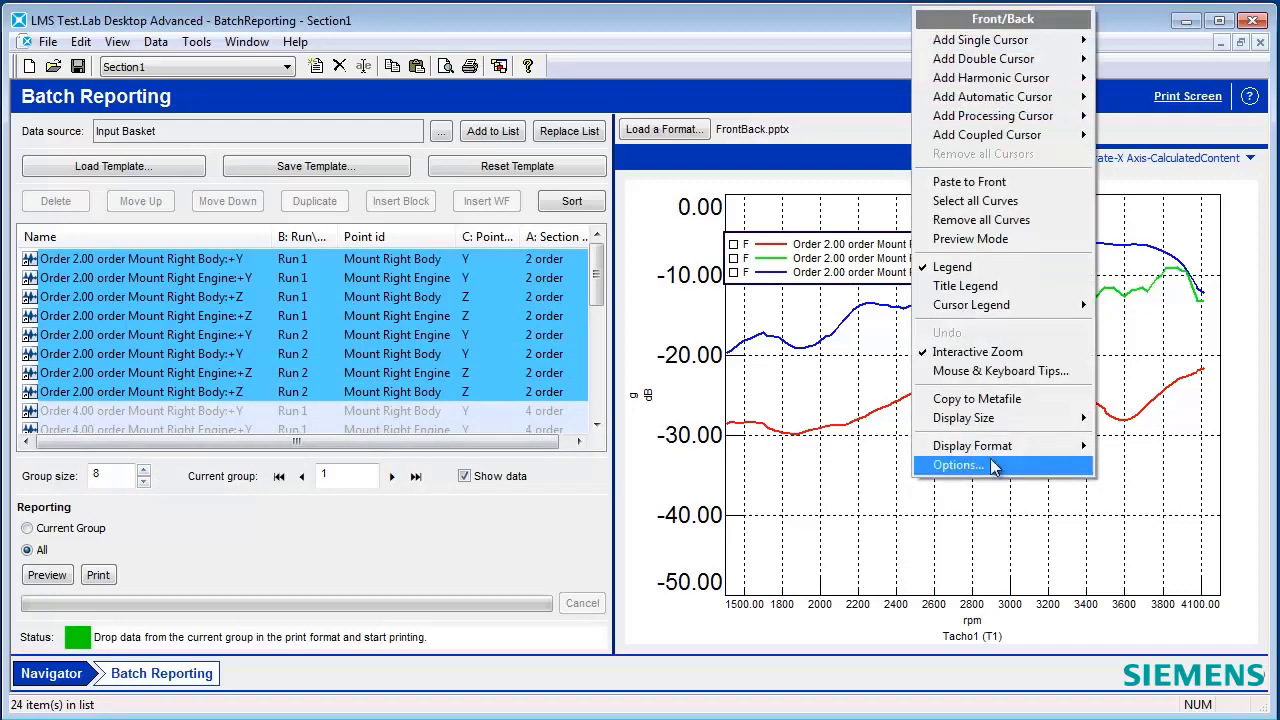
pyautogui.click(983, 219)
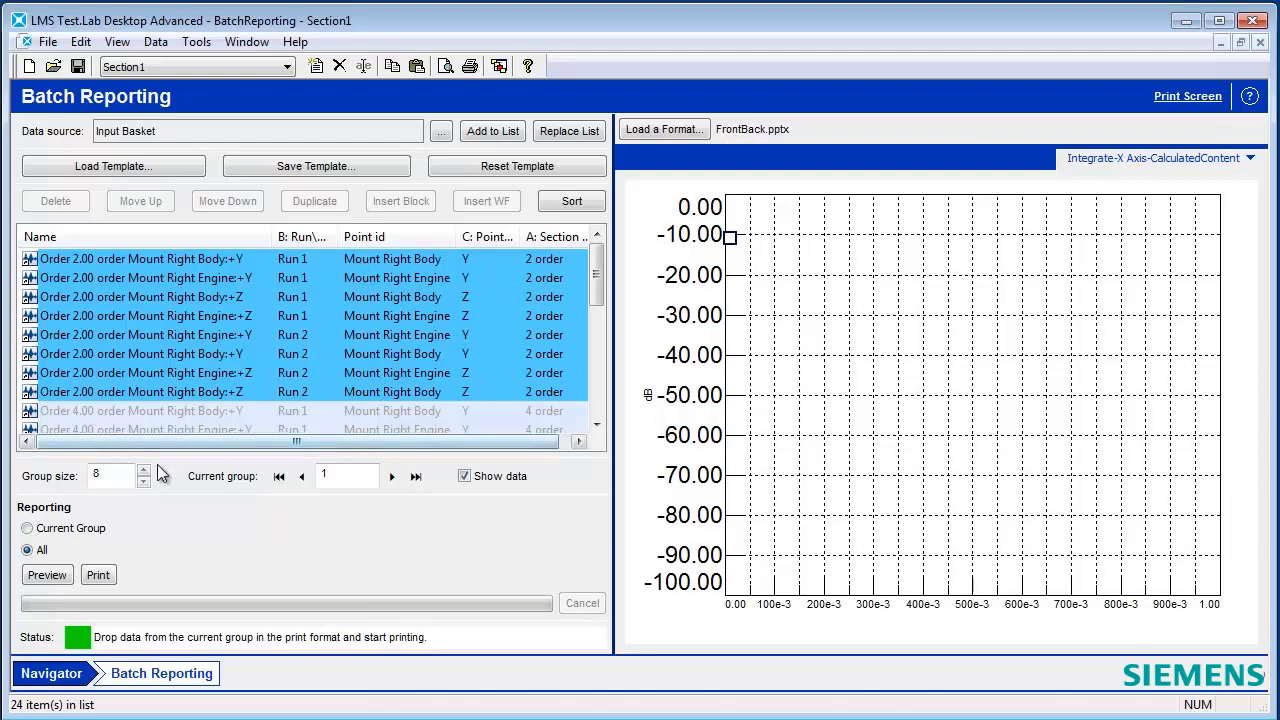
pyautogui.click(392, 477)
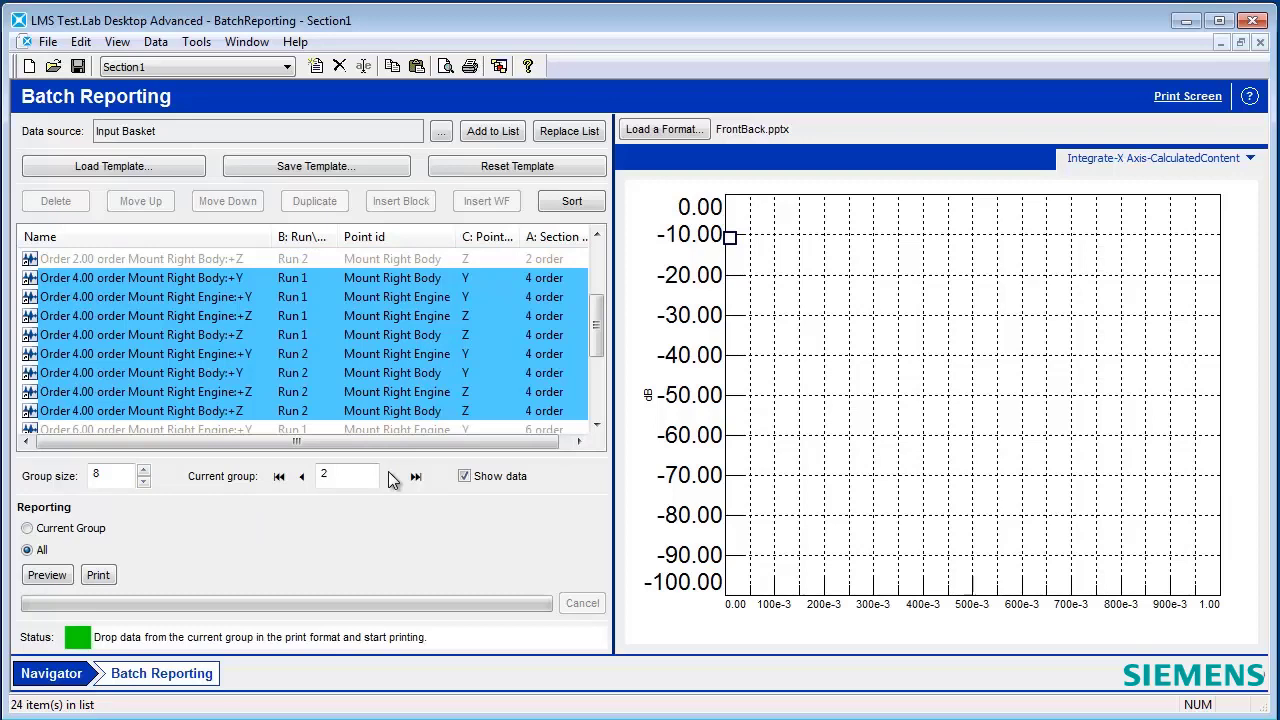
pyautogui.click(302, 479)
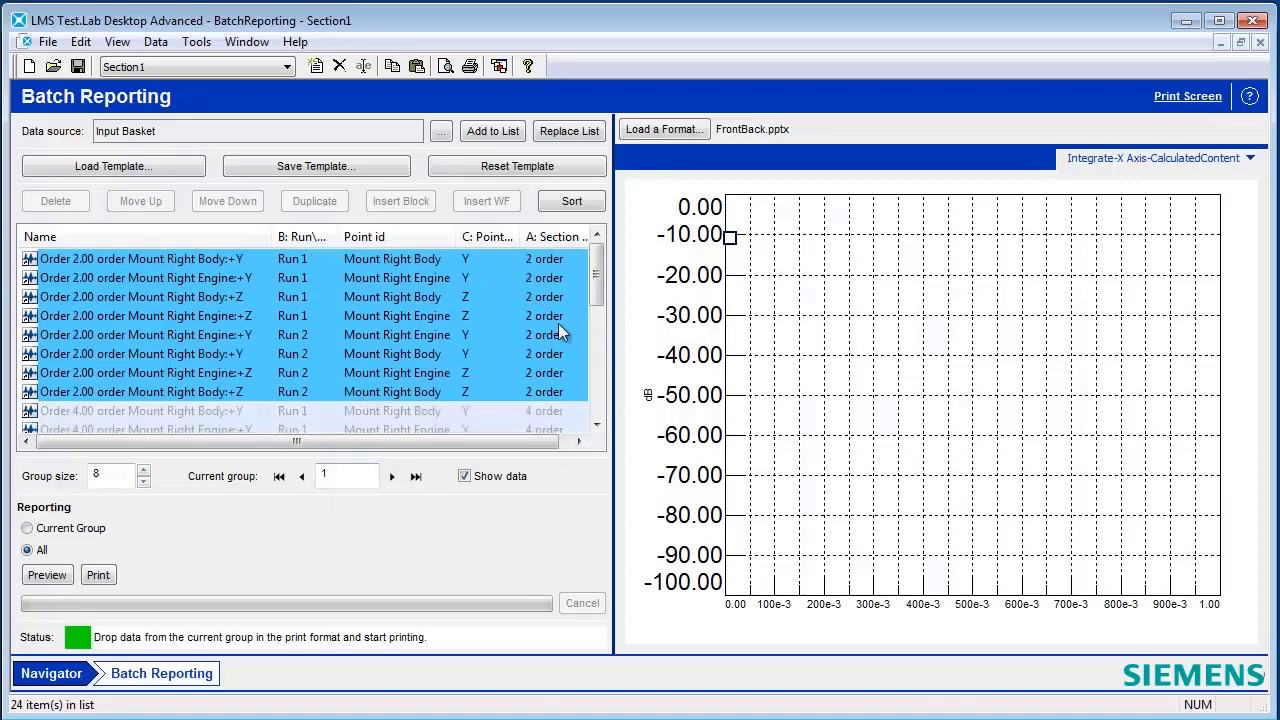
# Step: Drop group 1's rows onto the chart, then check groups 2 and 3 (4th, 6th orders)
pyautogui.click(305, 256)
pyautogui.moveTo(336, 394)
pyautogui.mouseDown()
pyautogui.moveTo(729, 397)
pyautogui.moveTo(812, 422)
pyautogui.mouseUp()
pyautogui.click(392, 477)
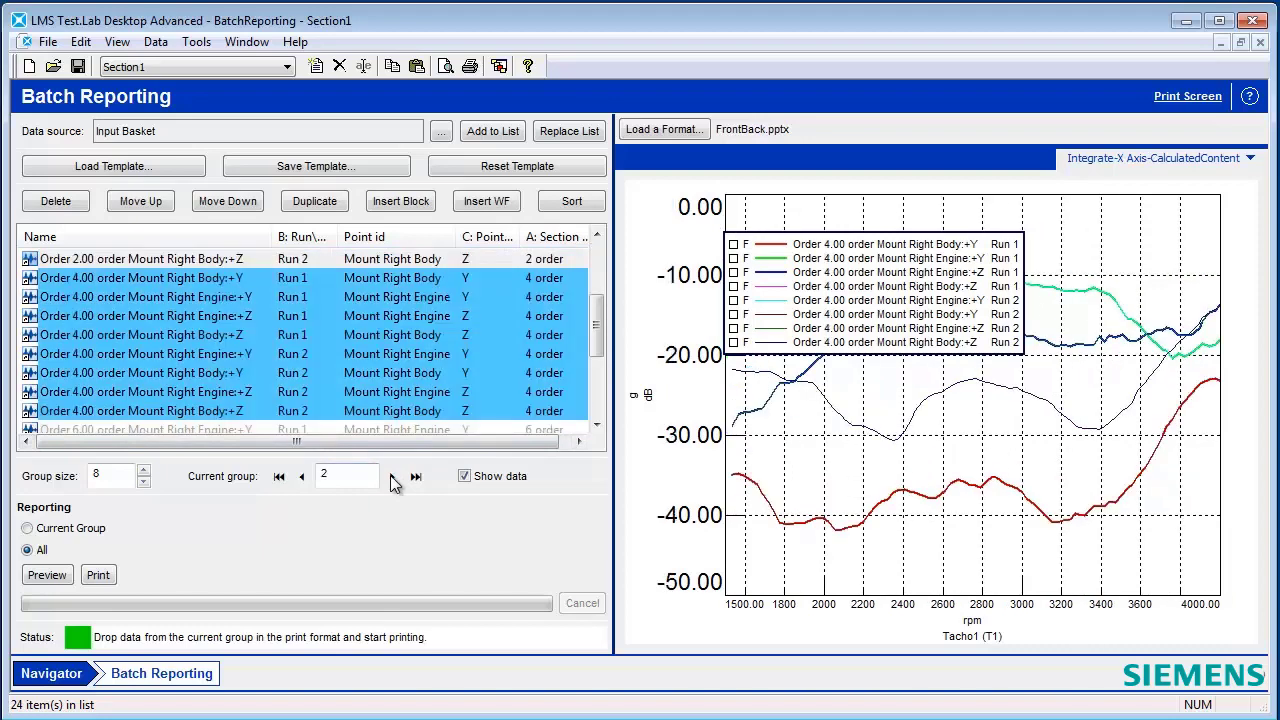
pyautogui.click(392, 477)
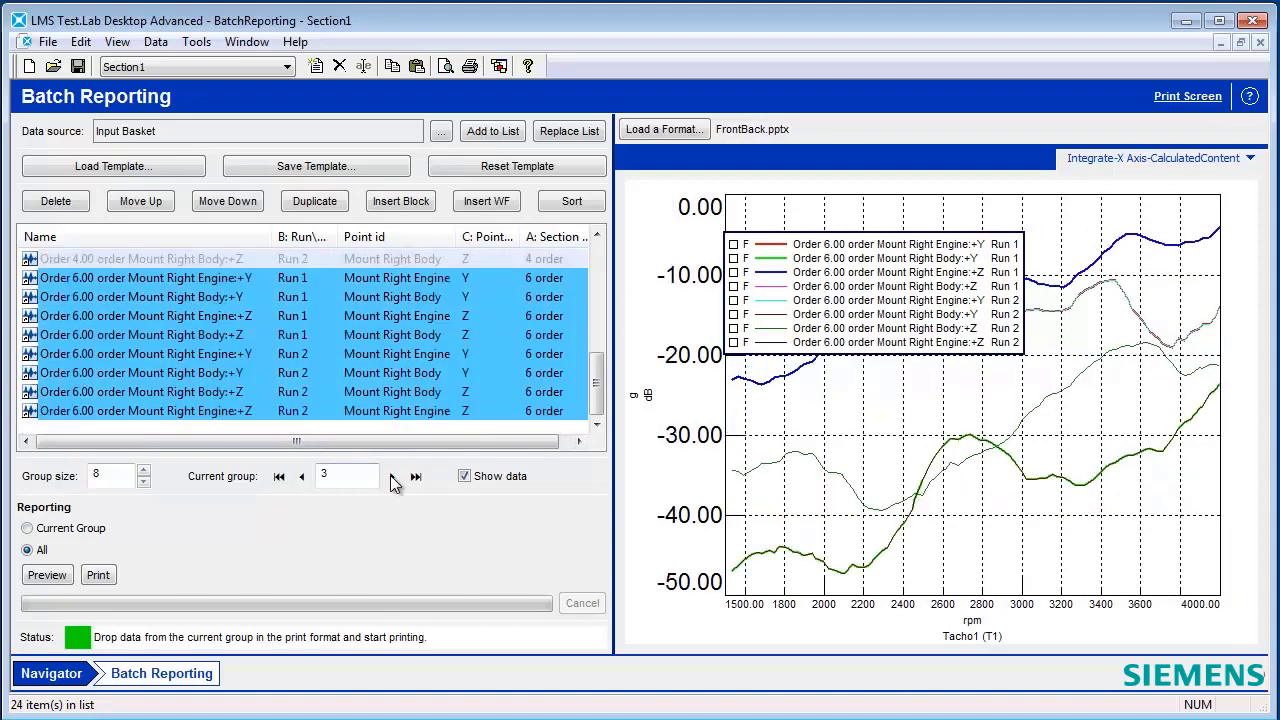
pyautogui.click(305, 477)
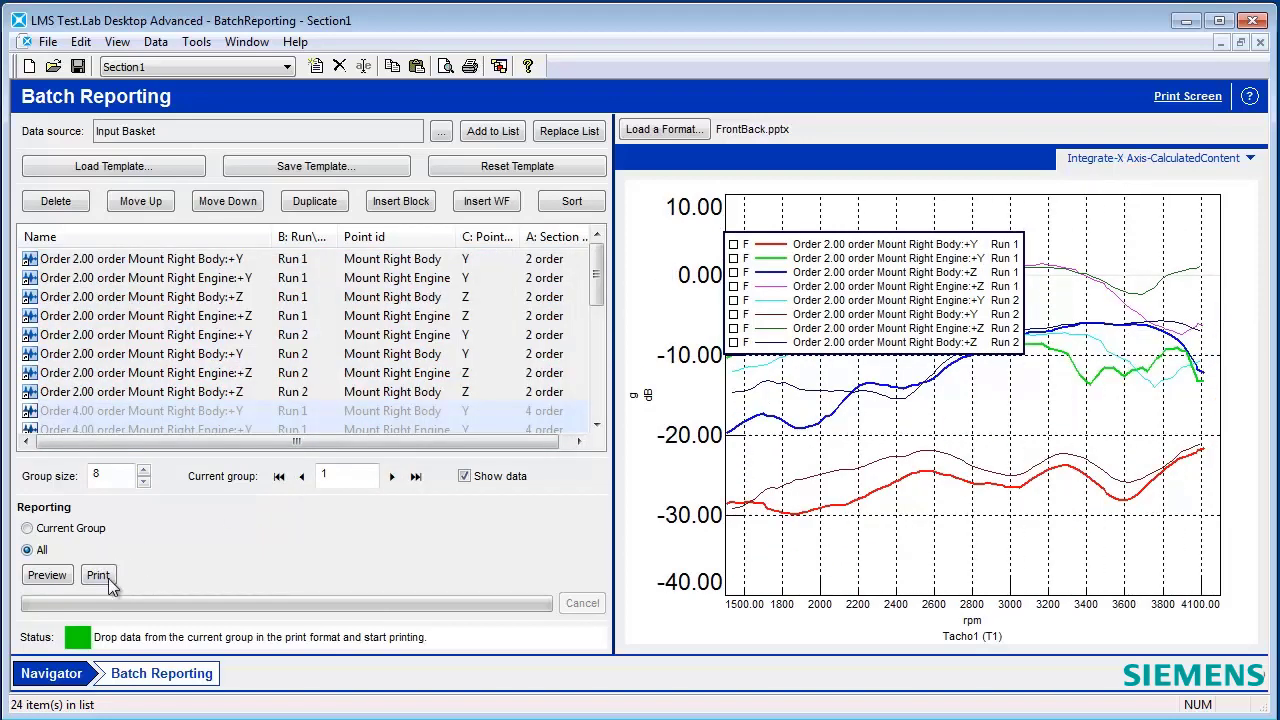
# Step: Print the overlaid order groups to MyMultiPage.pptx, replacing the earlier report
pyautogui.click(108, 582)
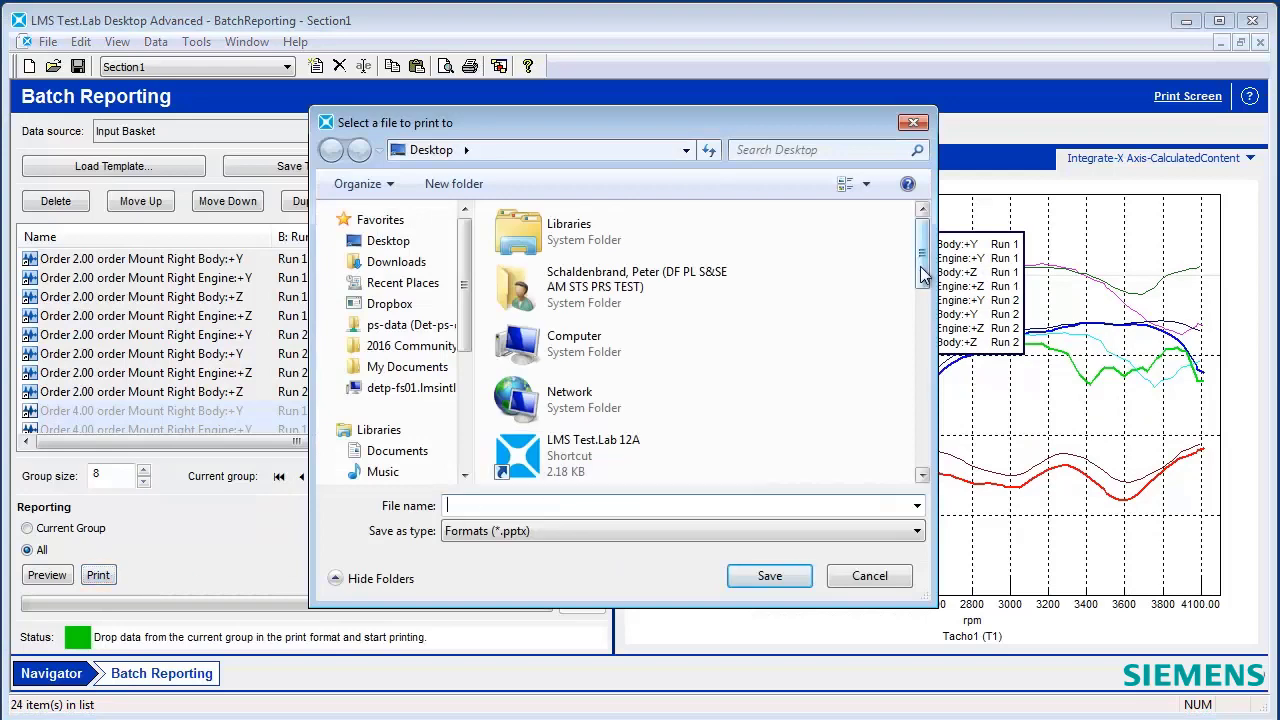
pyautogui.moveTo(924, 277); pyautogui.dragTo(924, 450)
pyautogui.click(628, 466)
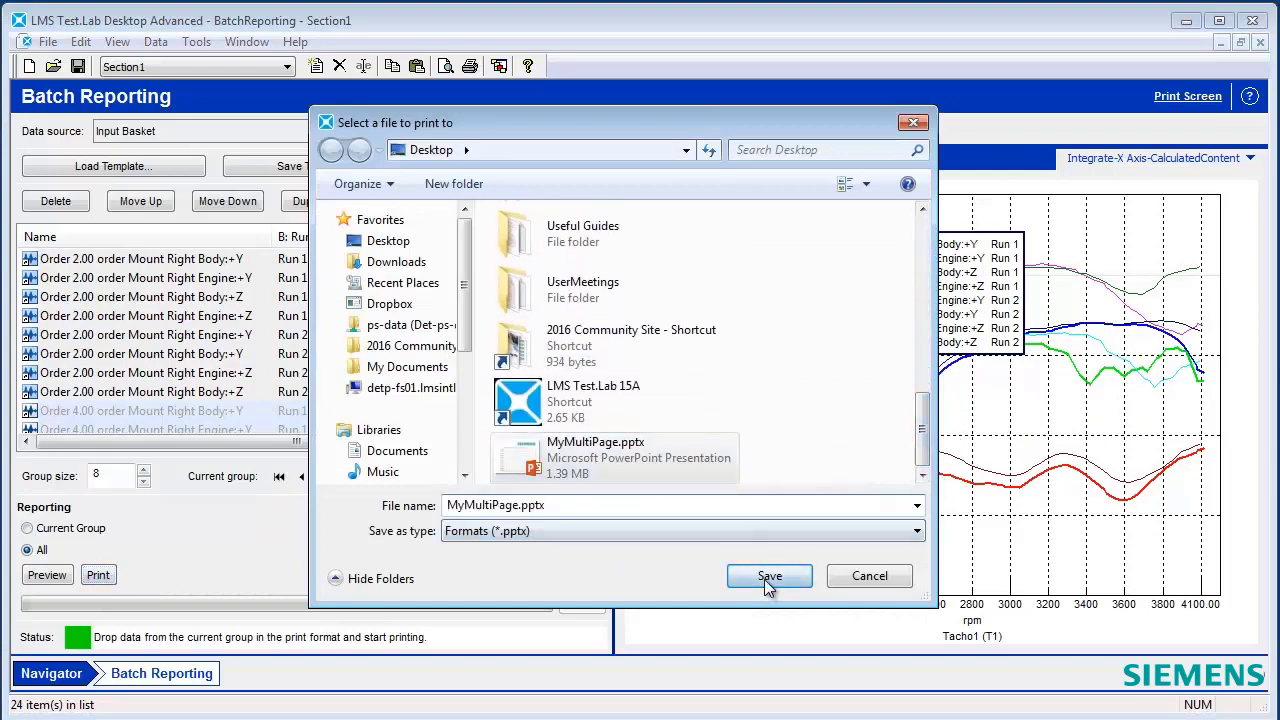
pyautogui.click(766, 578)
pyautogui.click(489, 424)
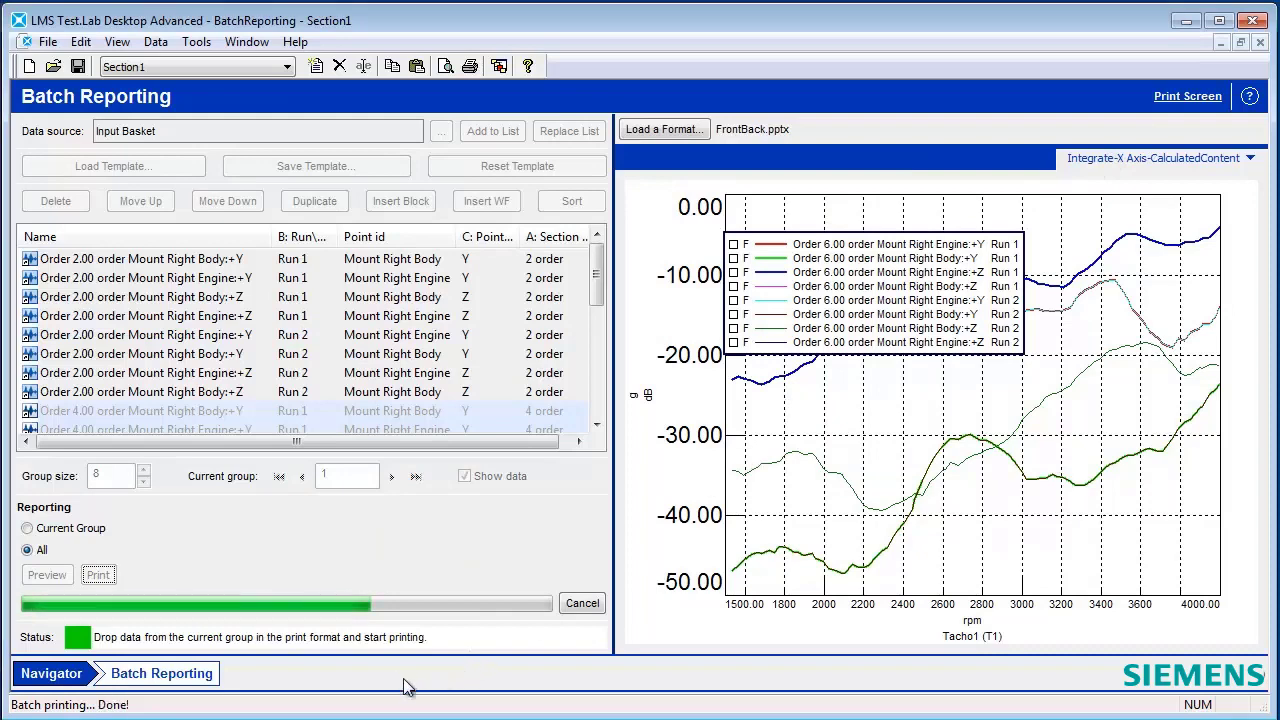
# Step: Open MyMultiPage in PowerPoint and review the 2nd, 4th and 6th order overlay slides
pyautogui.click(1182, 22)
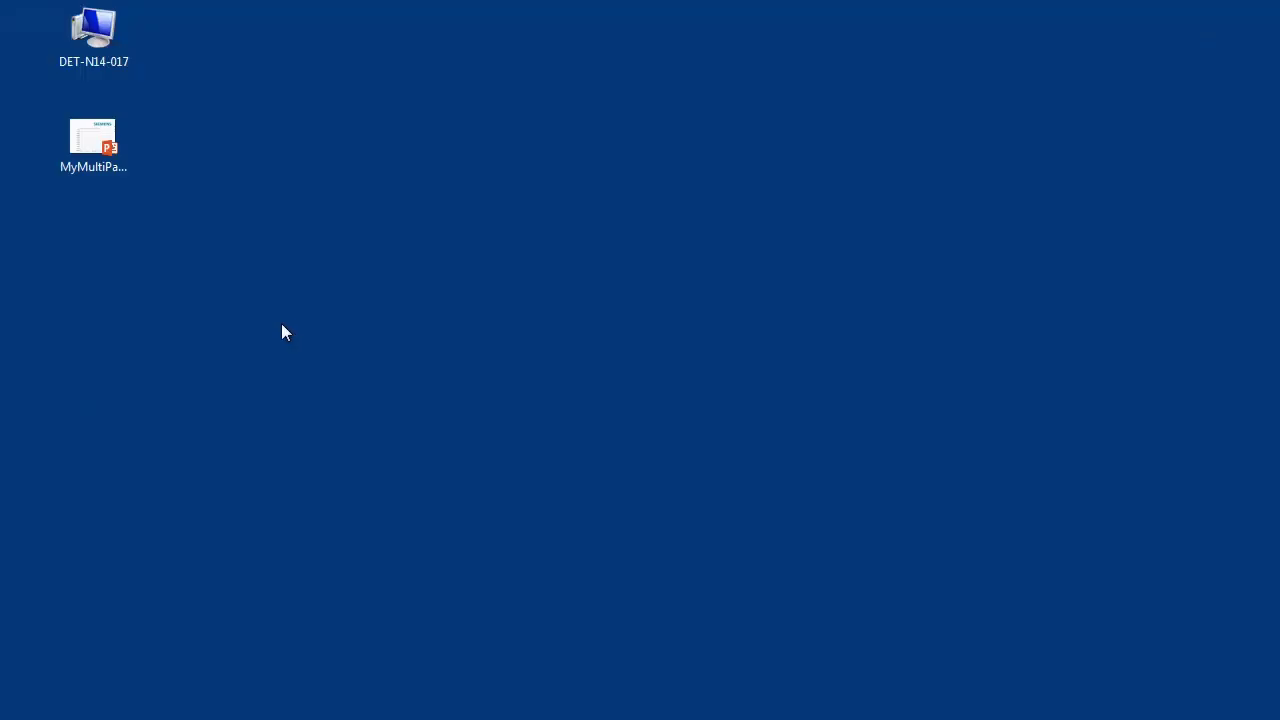
pyautogui.doubleClick(93, 140)
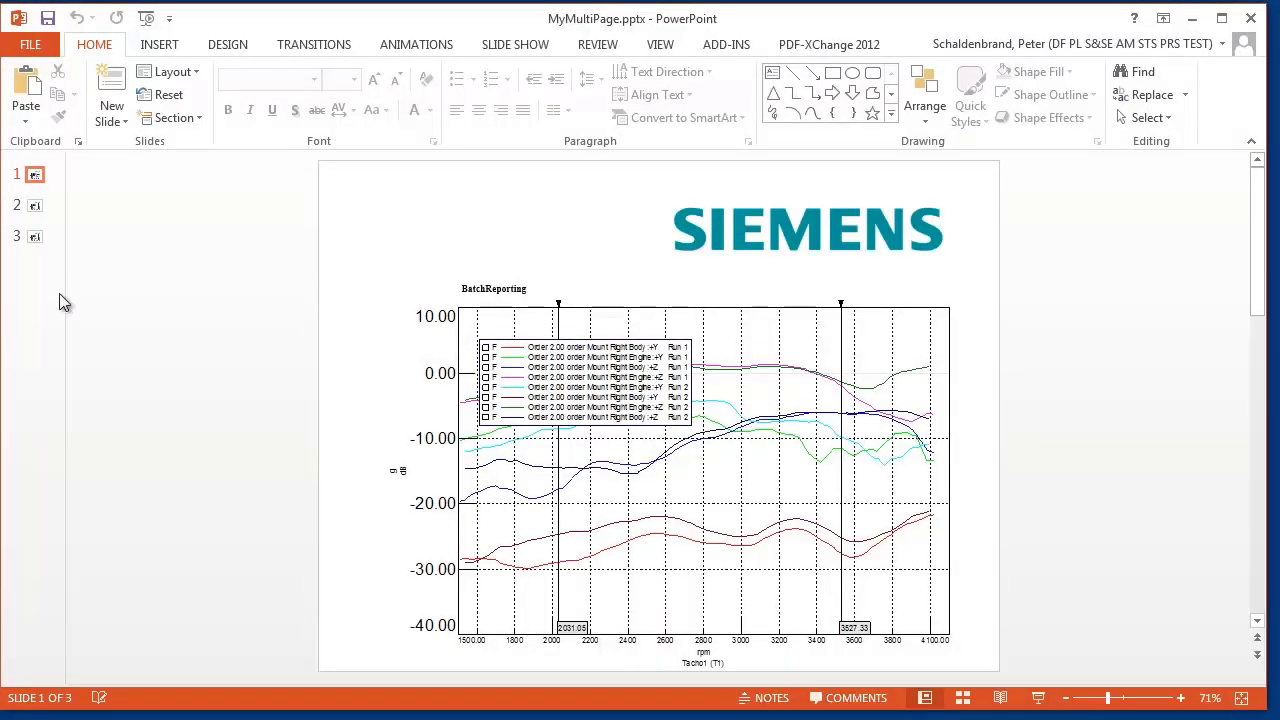
pyautogui.moveTo(66, 296); pyautogui.dragTo(266, 331)
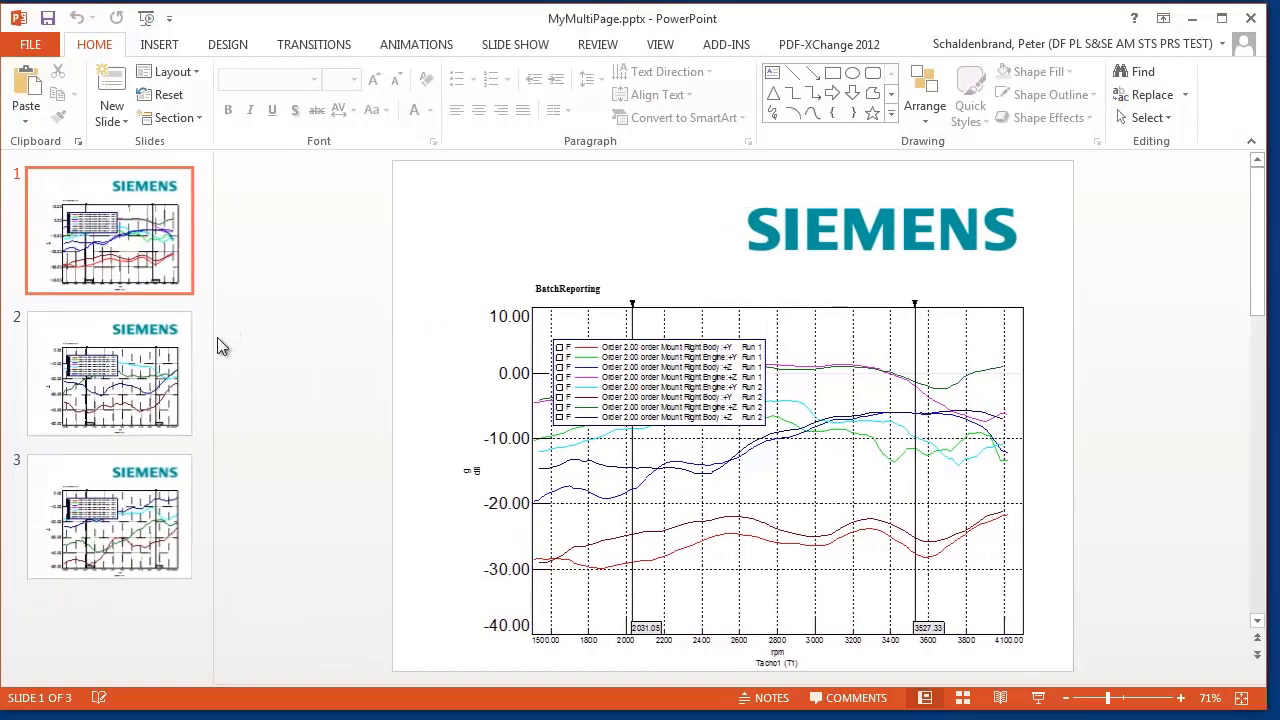
pyautogui.click(668, 458)
pyautogui.click(130, 377)
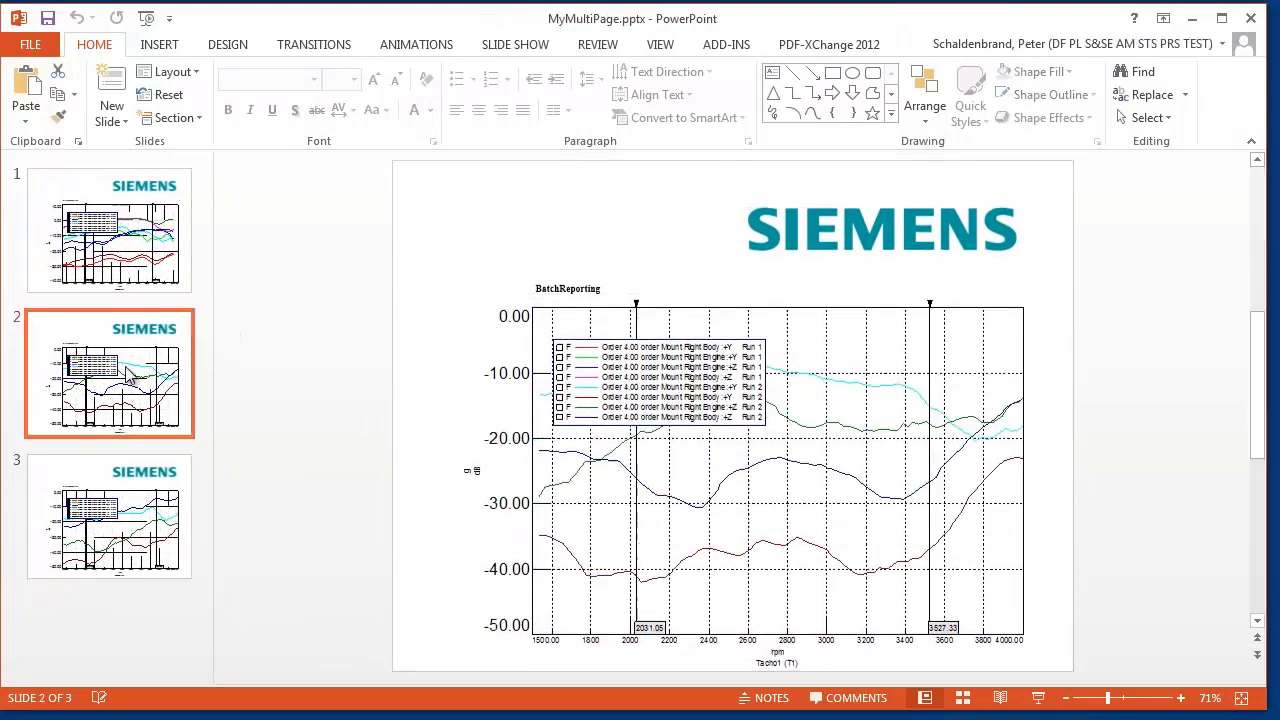
pyautogui.click(122, 545)
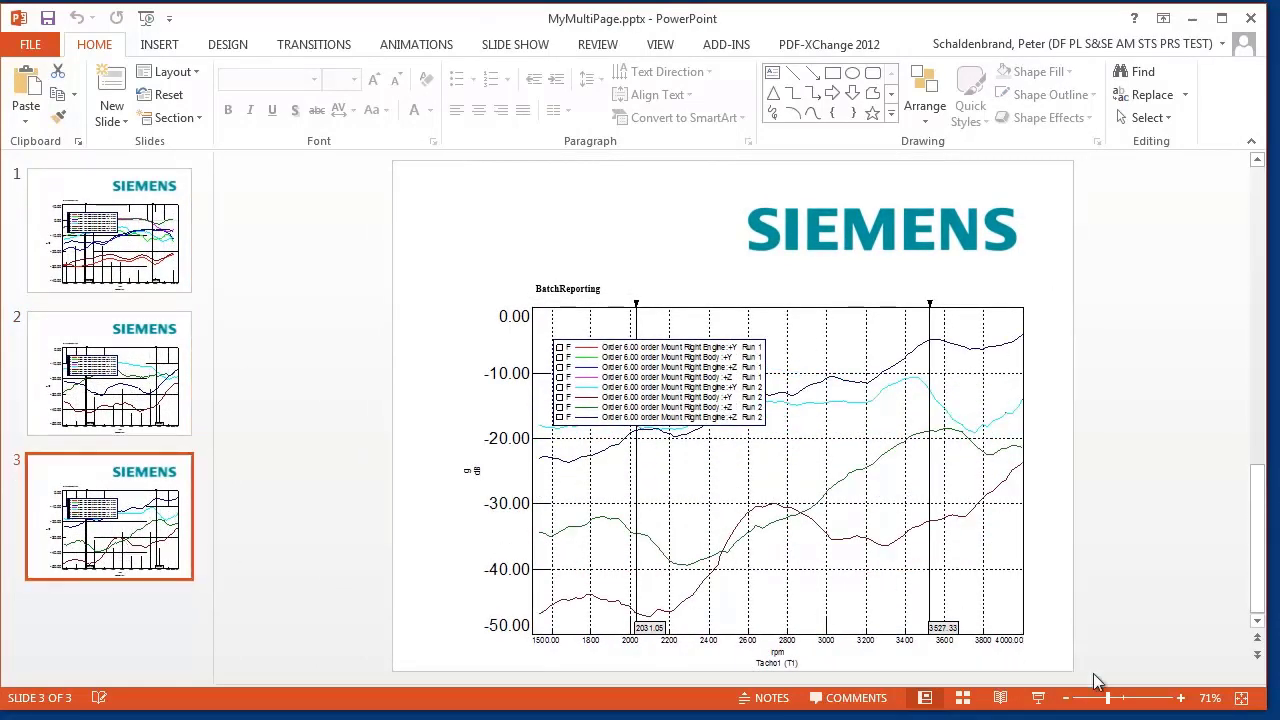